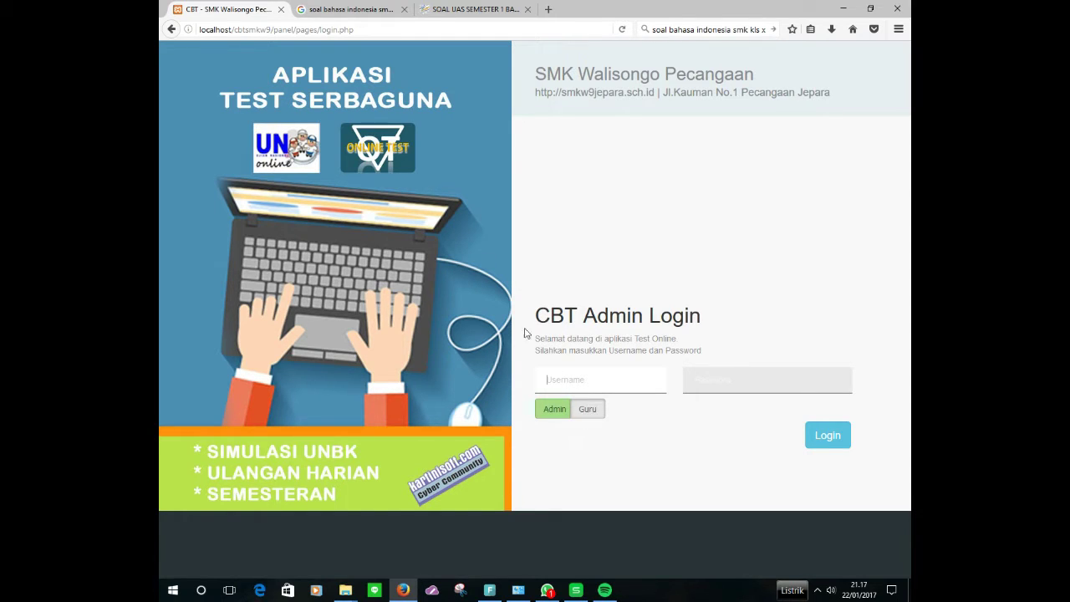
Step: Switch the login form to the Guru (teacher) role
left_click(385, 30)
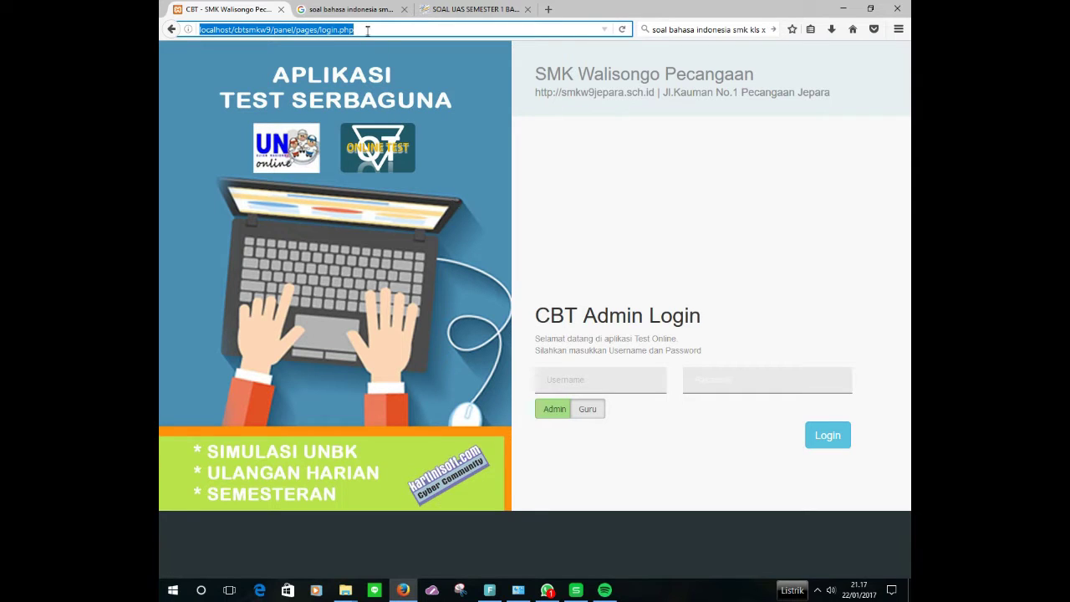
left_click(368, 30)
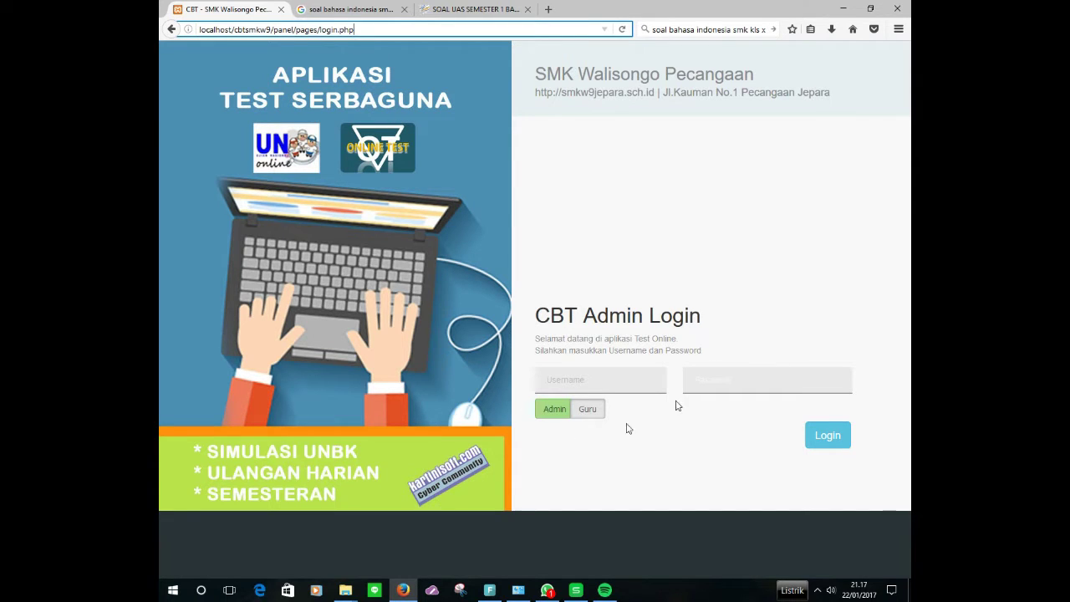
left_click(602, 378)
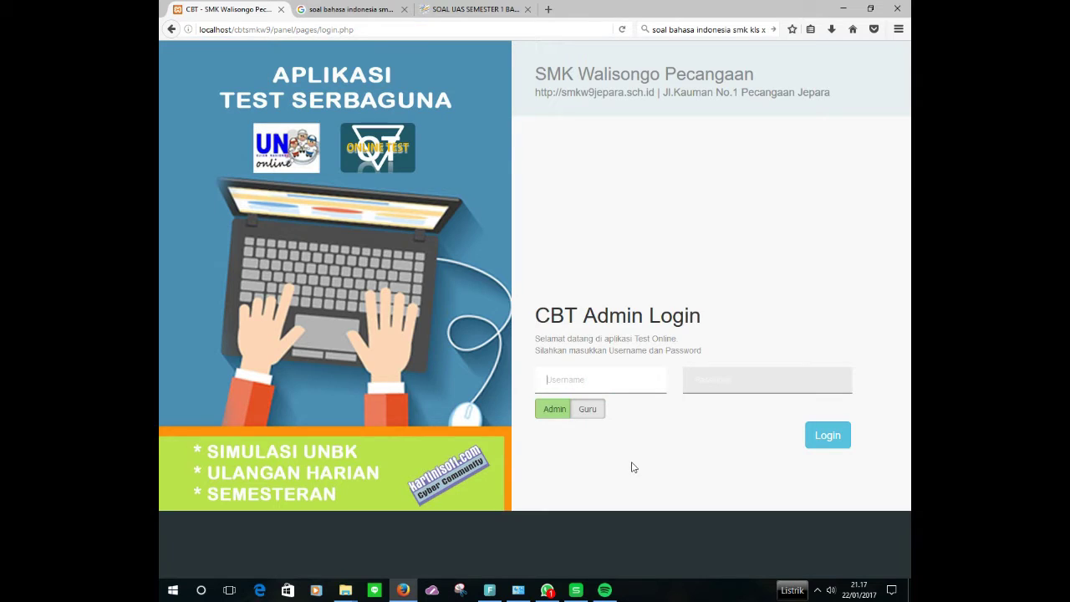
left_click(586, 410)
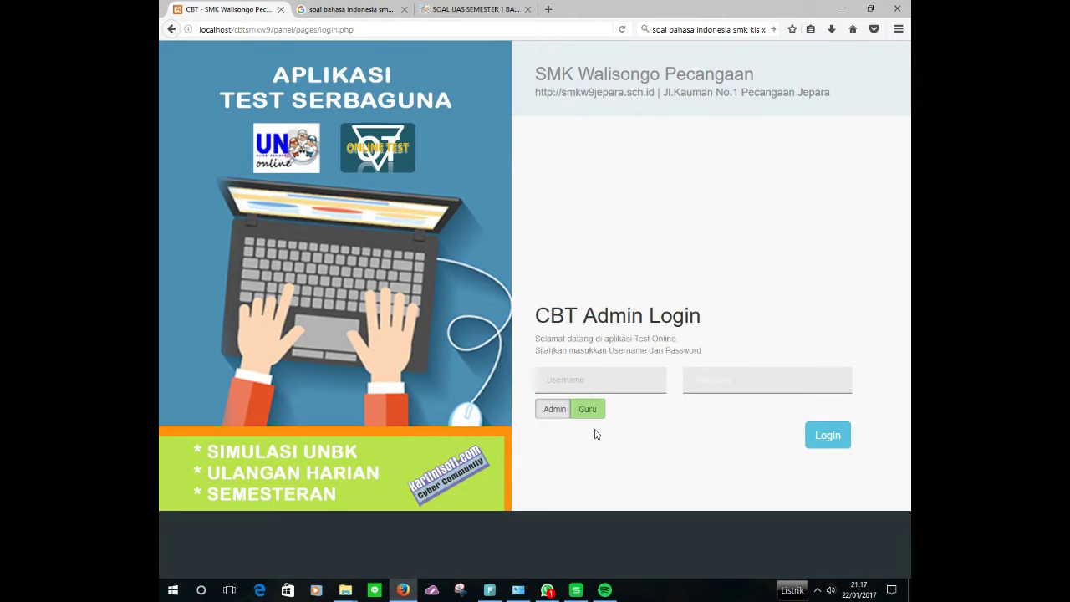
Step: Enter the teacher account's username and password and log in
left_click(566, 378)
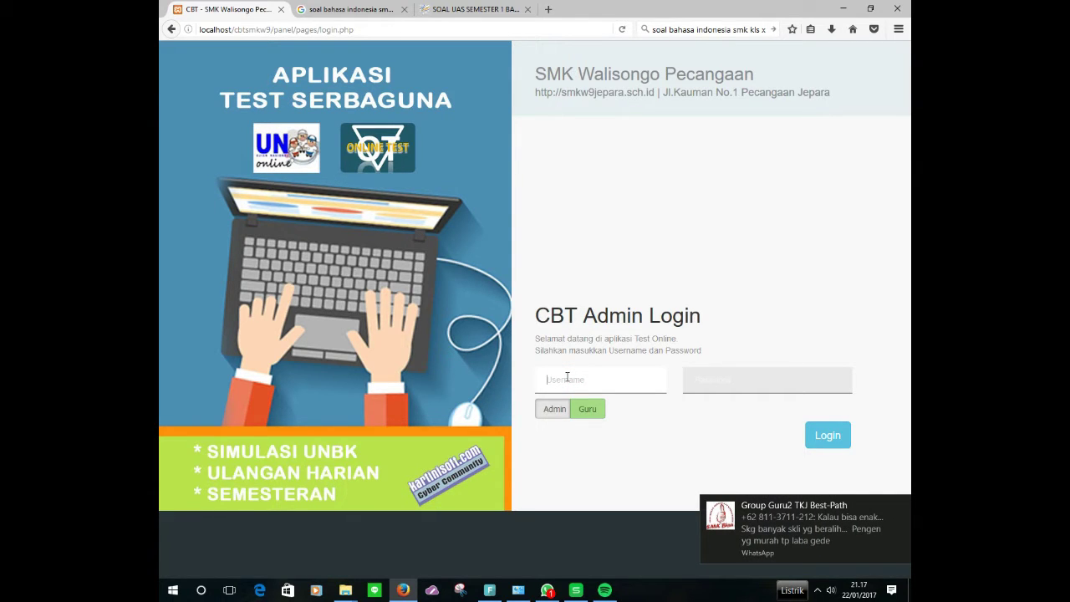
type("guru")
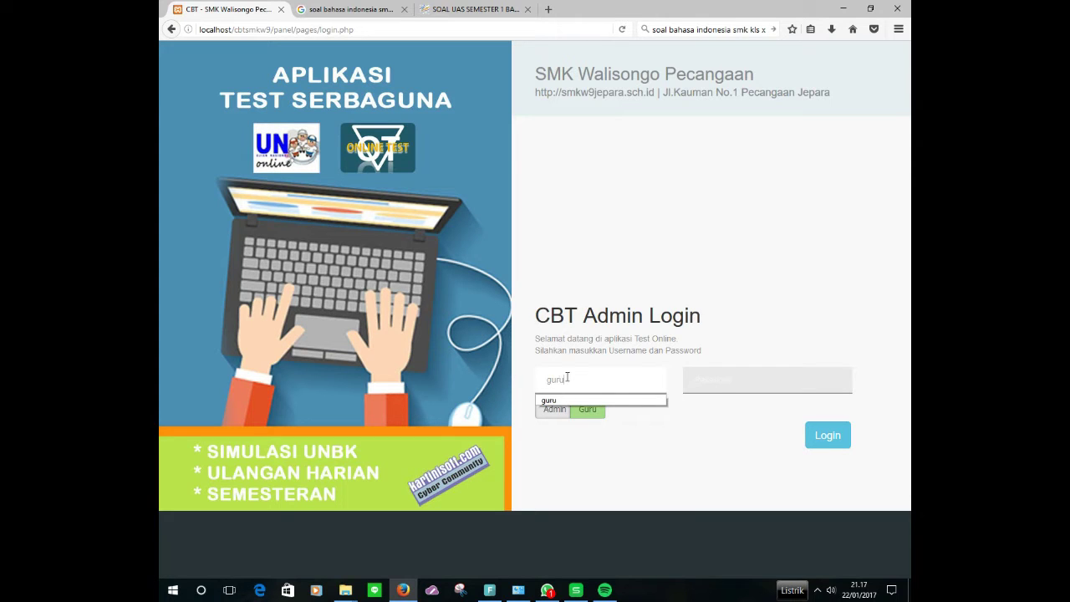
key("Down")
left_click(724, 383)
type("guru")
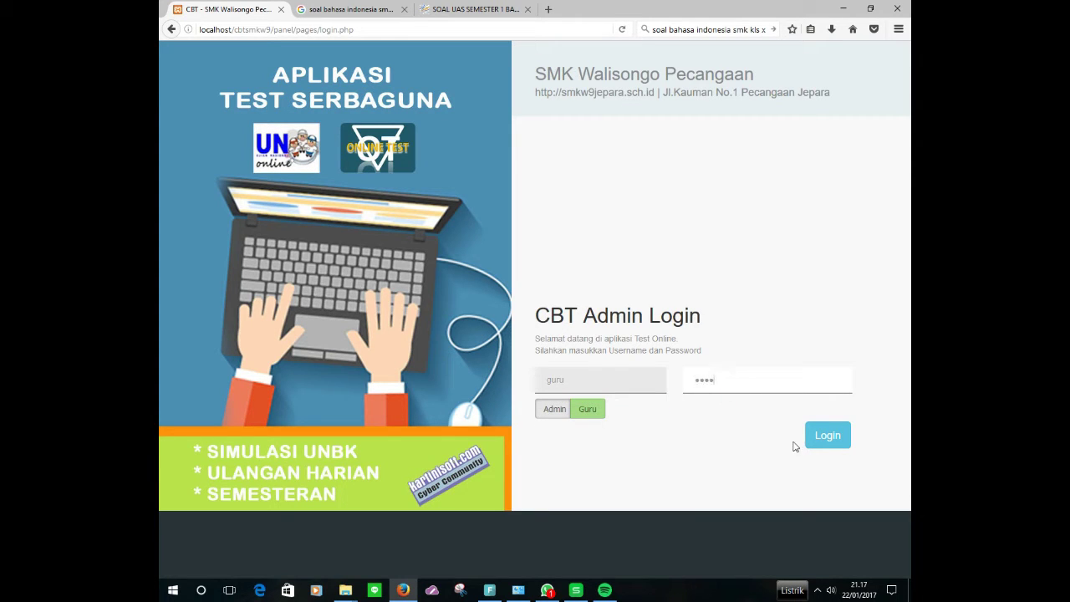
left_click(810, 437)
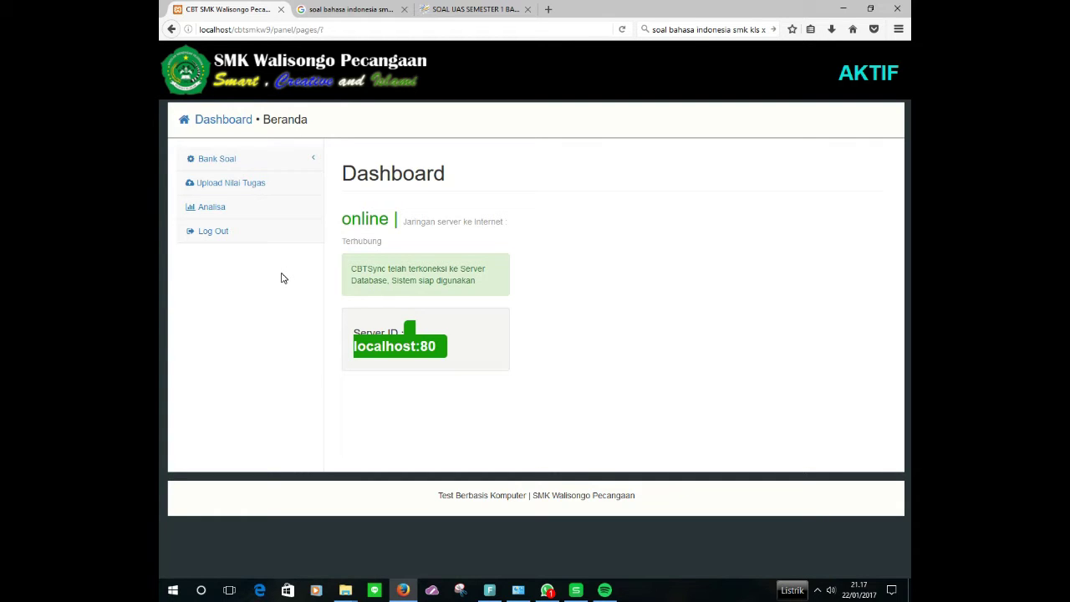
Step: Open the Hasil dan Analisa Soal page from Bank Soal > Analisa in the sidebar
left_click(251, 163)
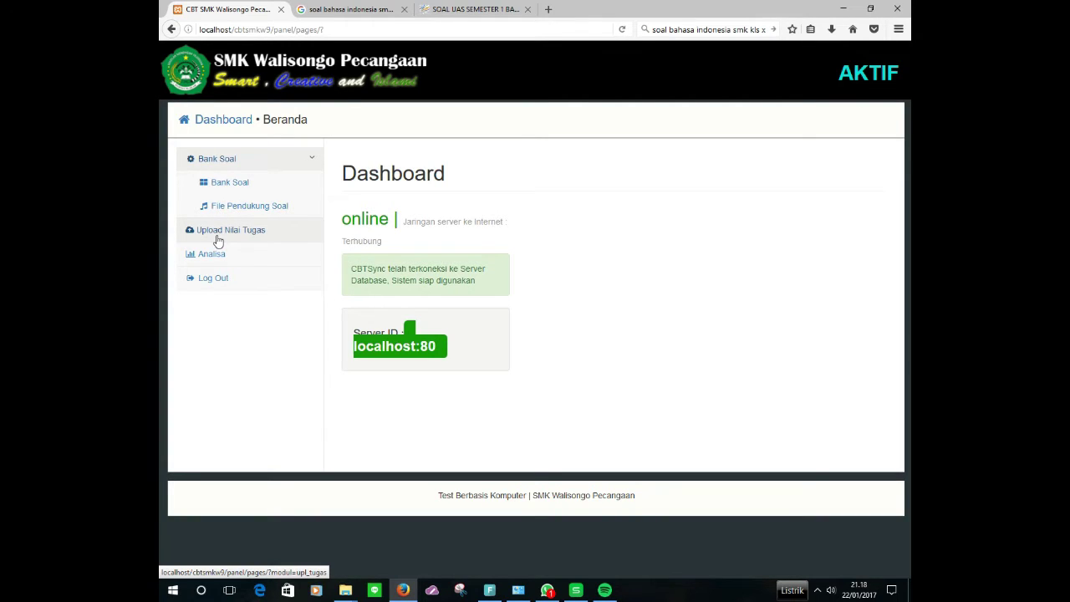
left_click(204, 255)
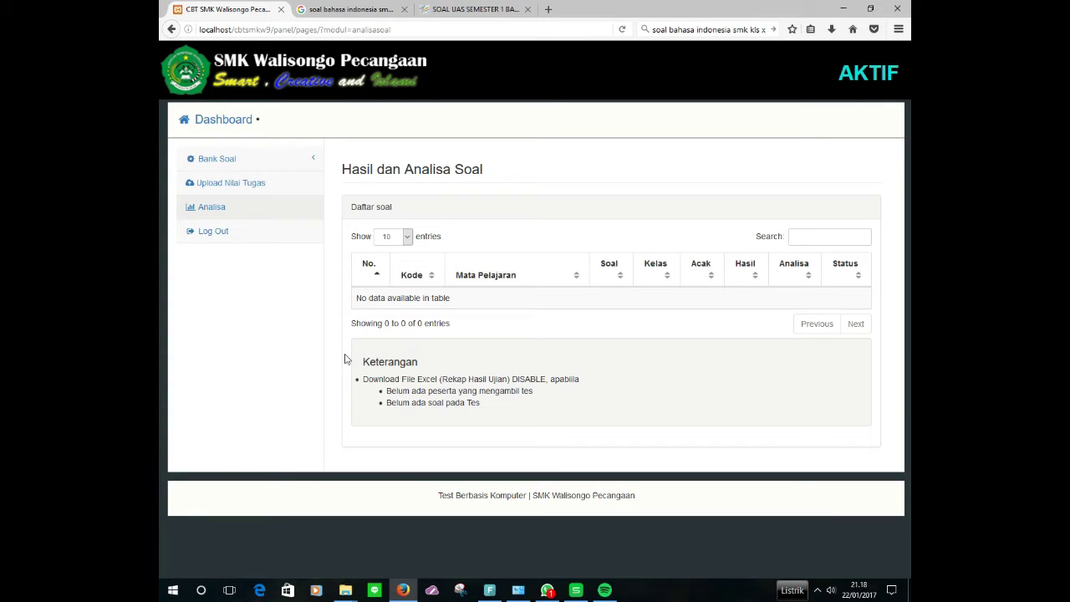
Step: Go to Bank Soal > Bank Soal and start a new bank with 'Buat Bank Soal Baru'
left_click(274, 165)
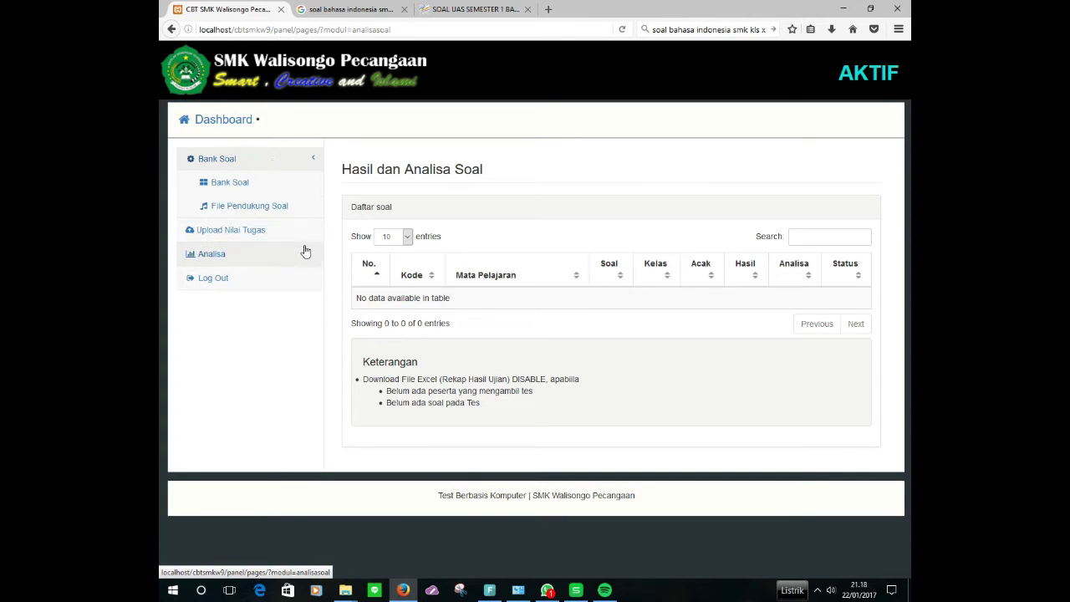
left_click(246, 186)
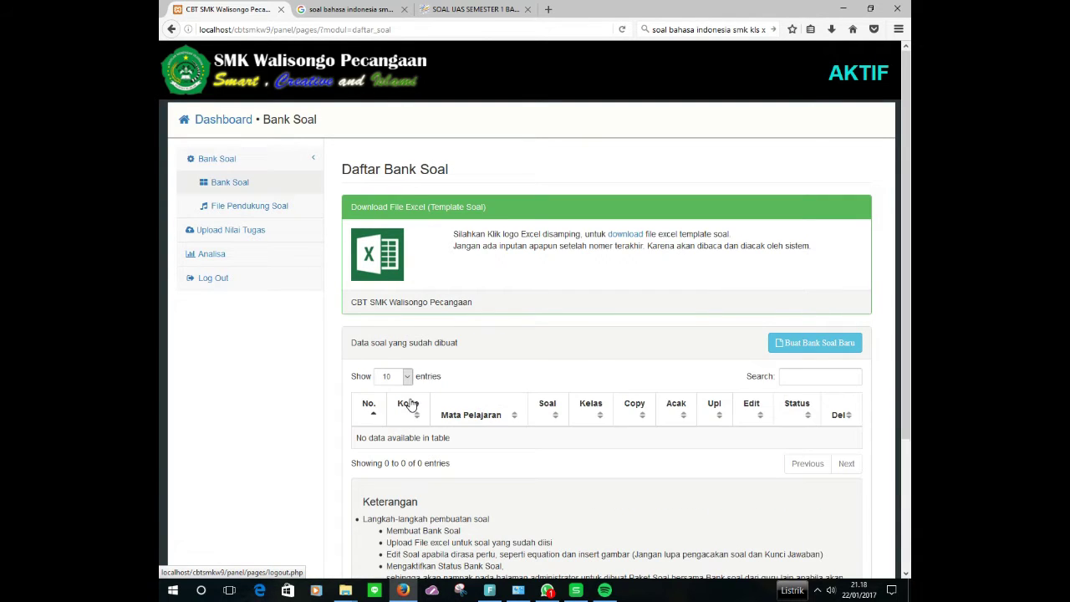
scroll(410, 401, "down", 3)
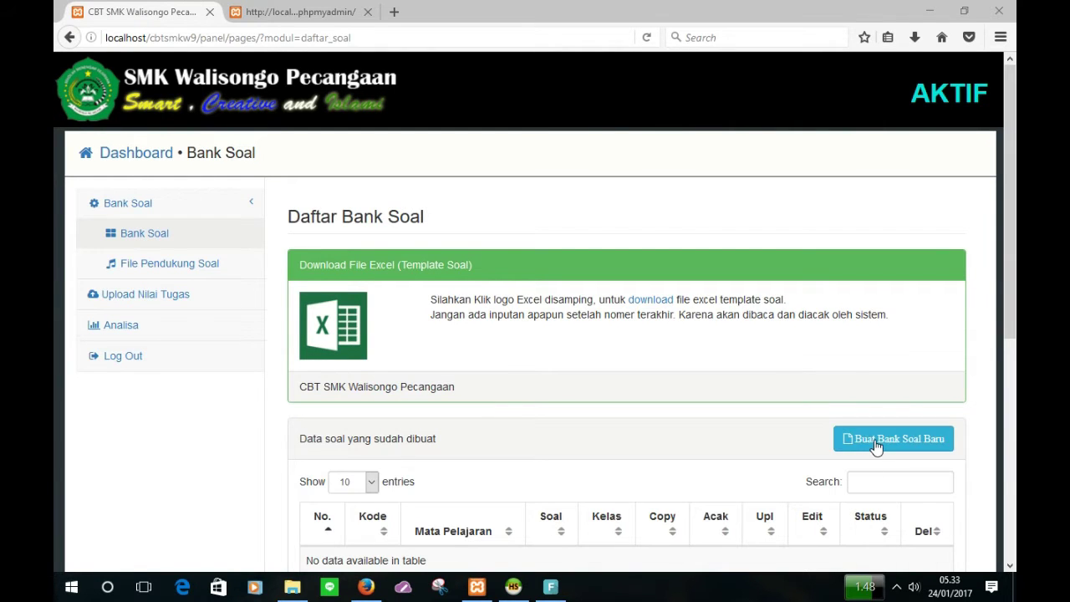
left_click(878, 440)
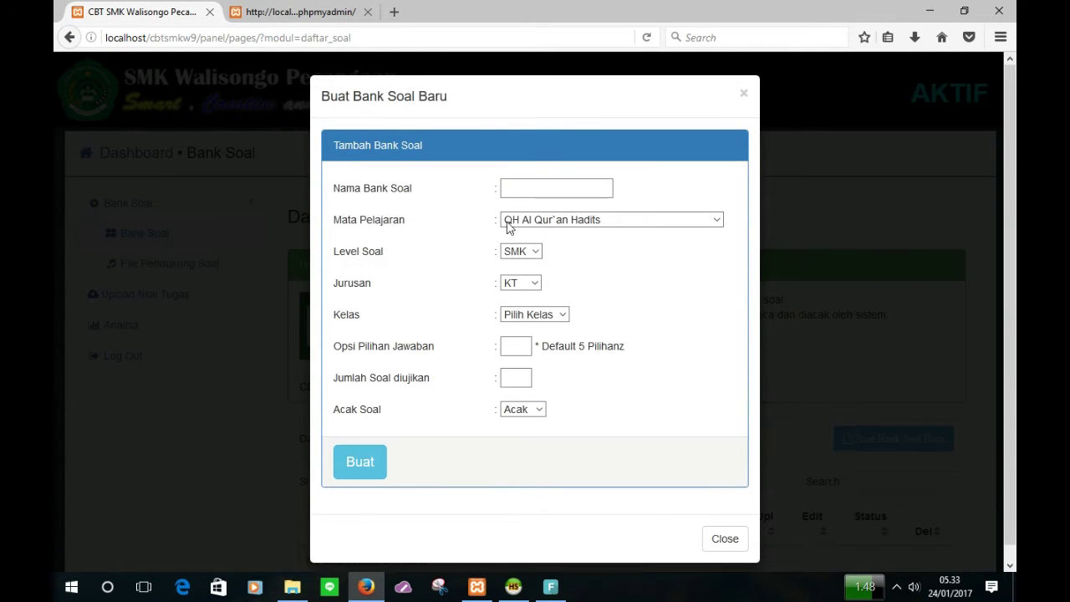
Step: Name the bank 'Keamanan' and pick subject KK15 Membuat Desain Keamanan Jaring
left_click(525, 189)
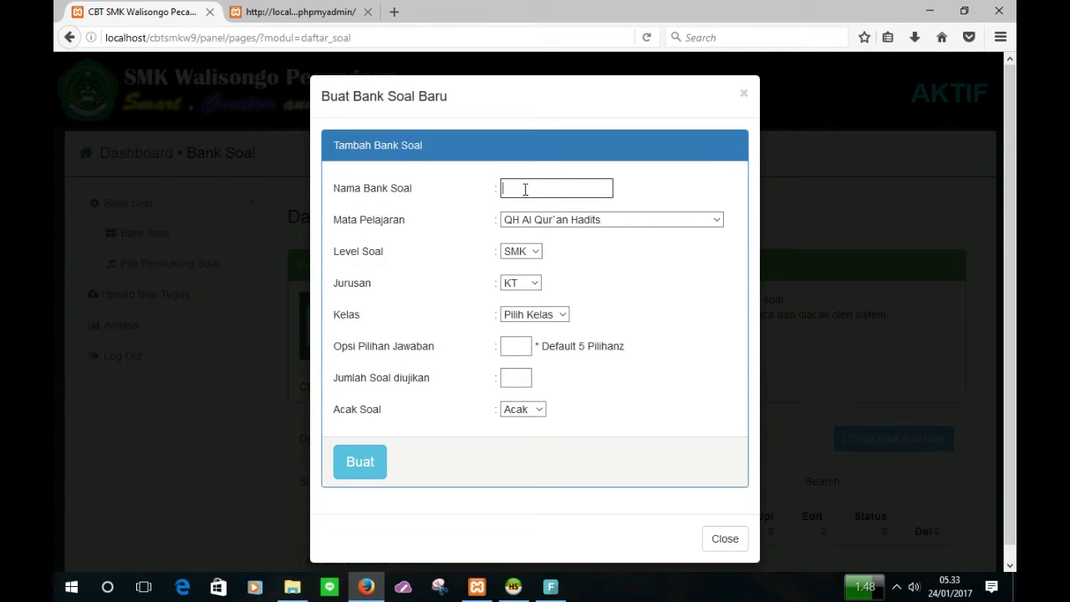
type("Keamanan")
left_click(633, 222)
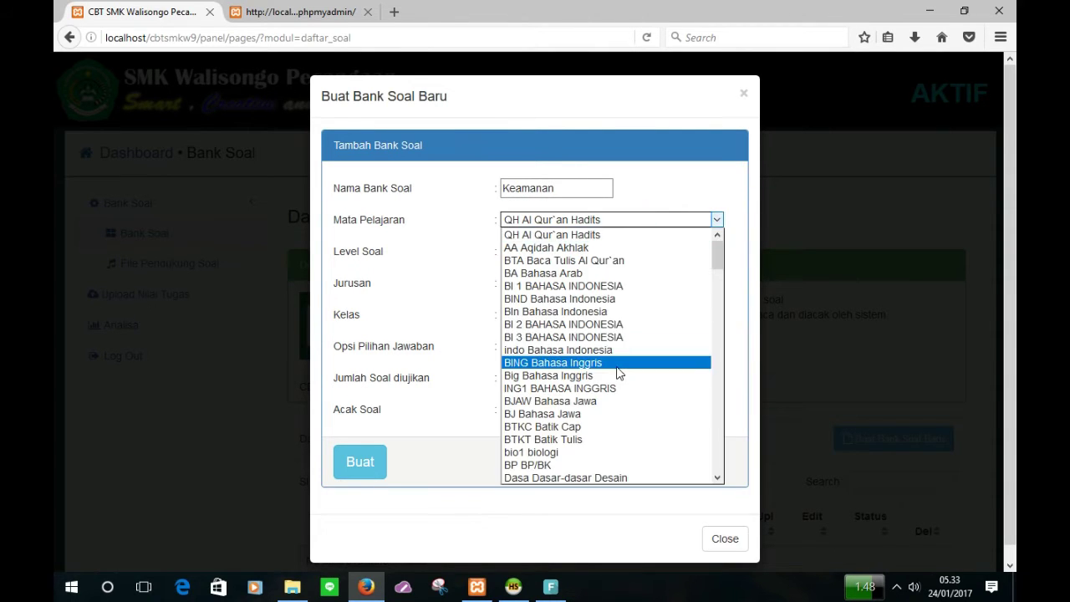
scroll(617, 372, "down", 9)
scroll(618, 373, "down", 6)
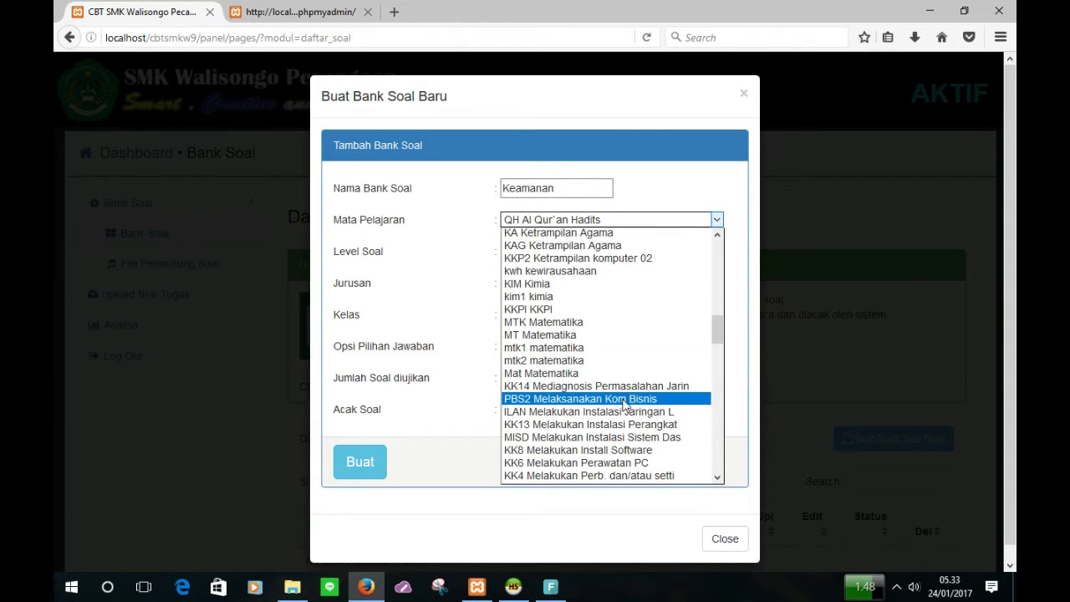
scroll(623, 401, "up", 4)
scroll(622, 352, "down", 9)
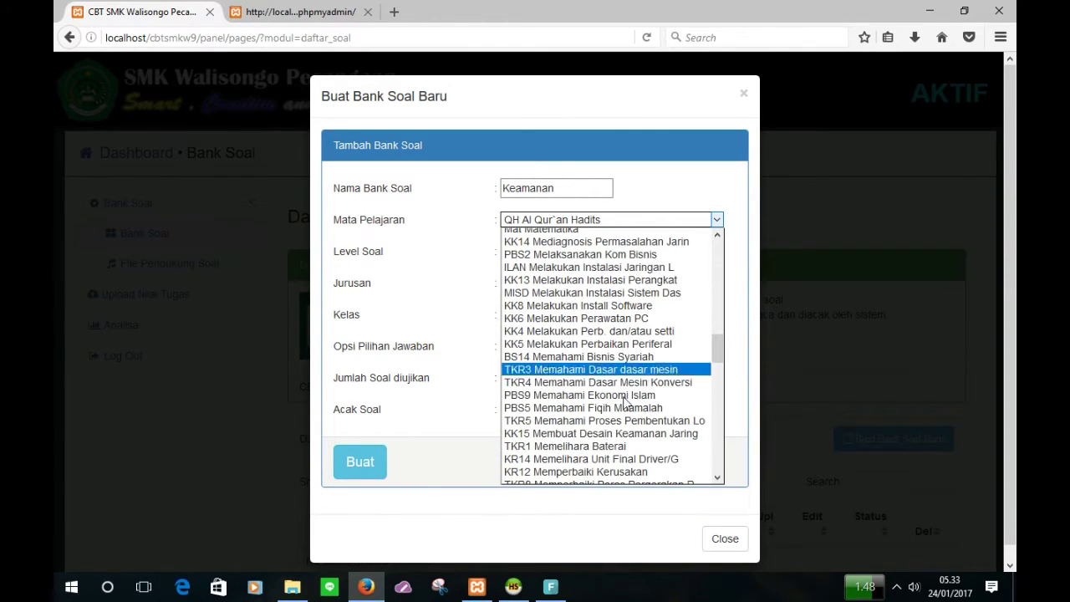
scroll(625, 334, "down", 1)
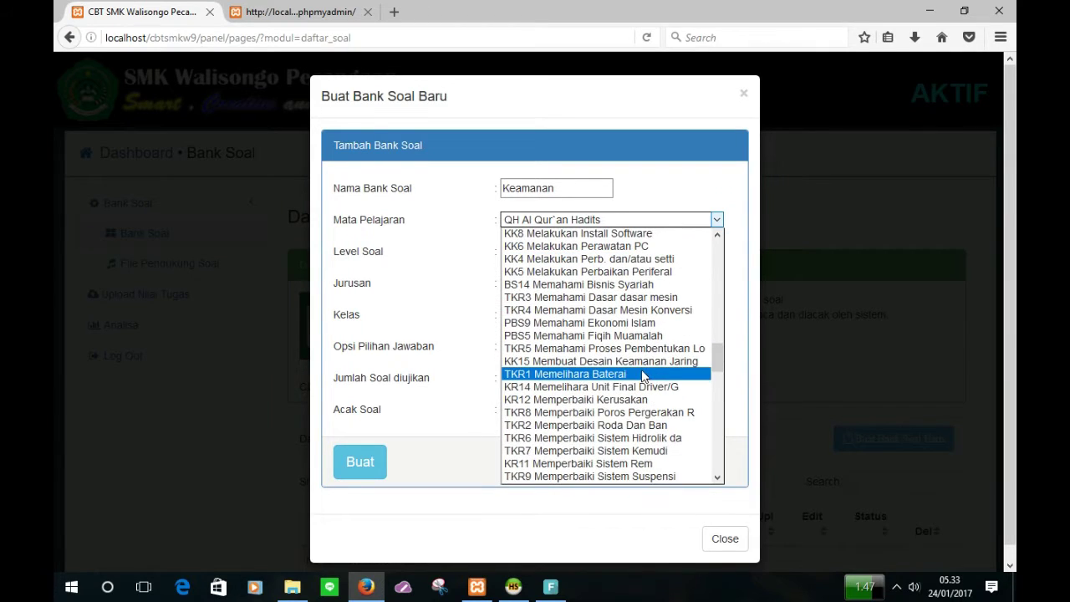
left_click(643, 362)
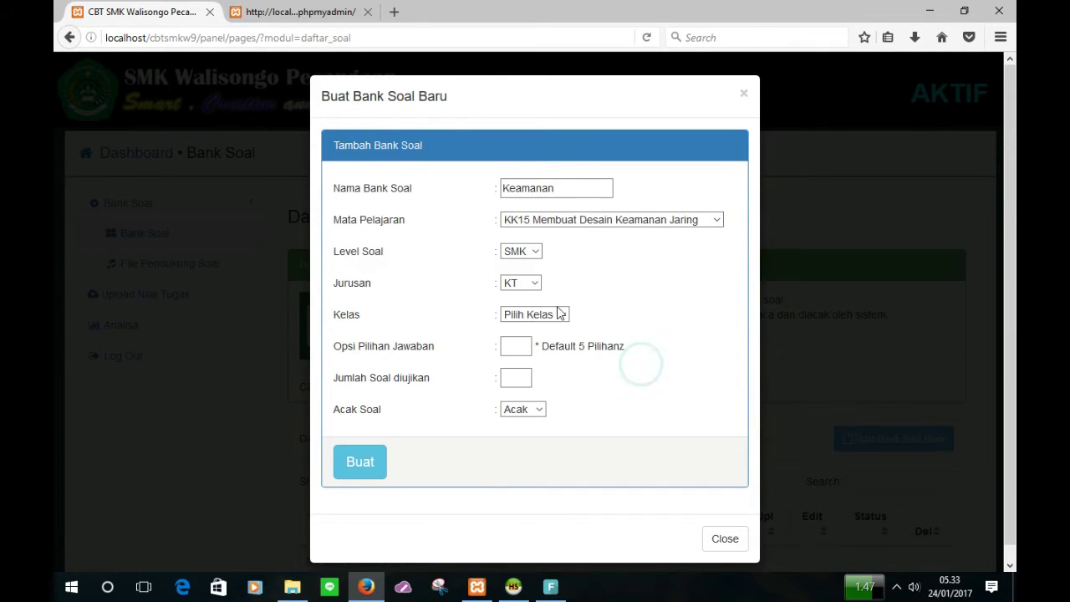
Step: Set department TKJ, class X-TKJ, 4 answer options and 30 questions, then create the bank
left_click(516, 283)
left_click(514, 325)
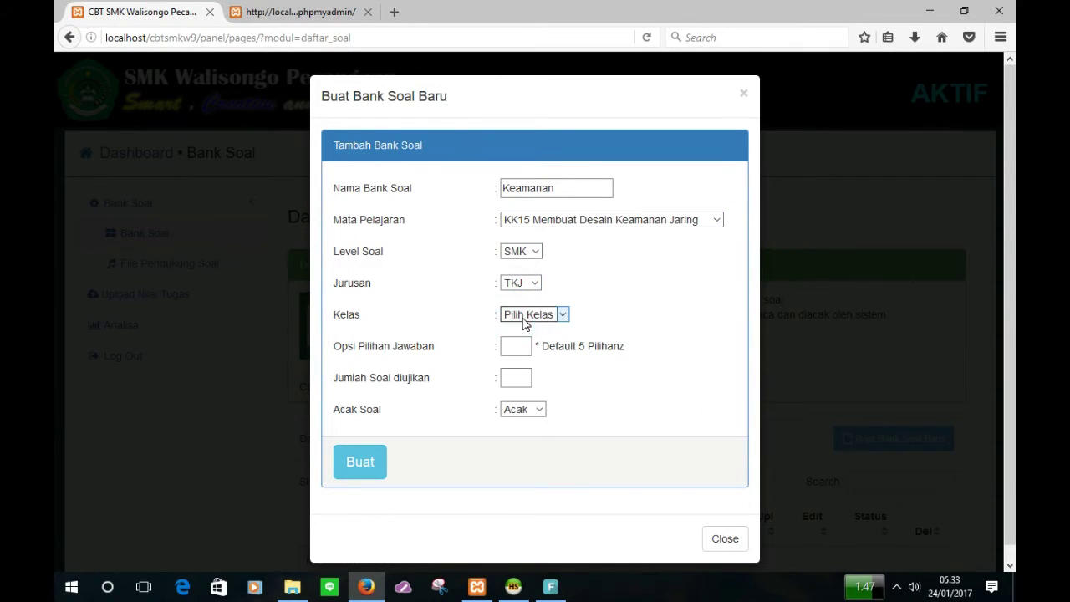
left_click(527, 316)
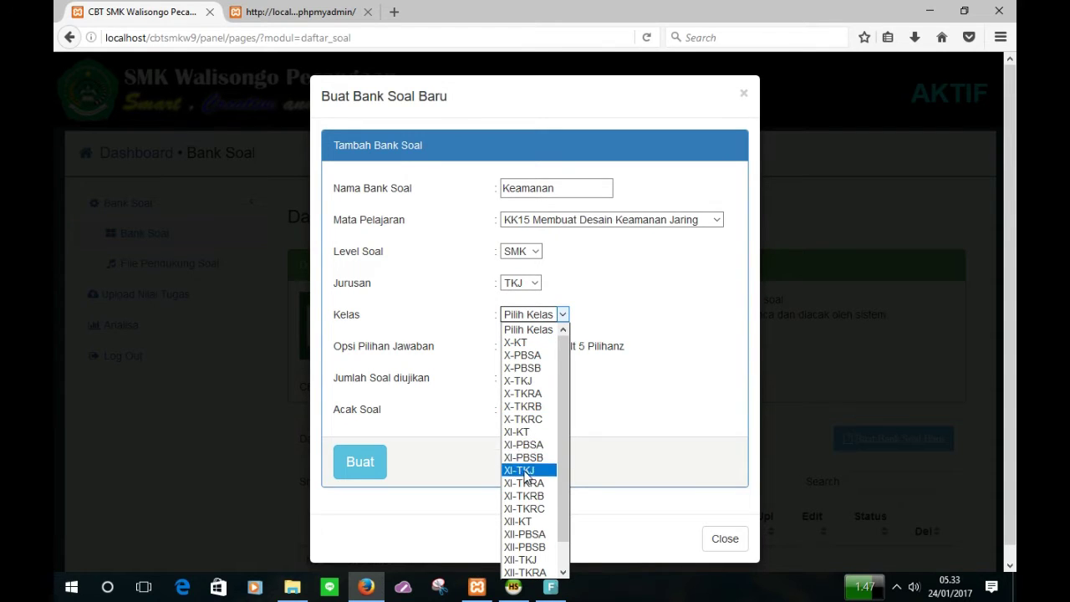
left_click(527, 380)
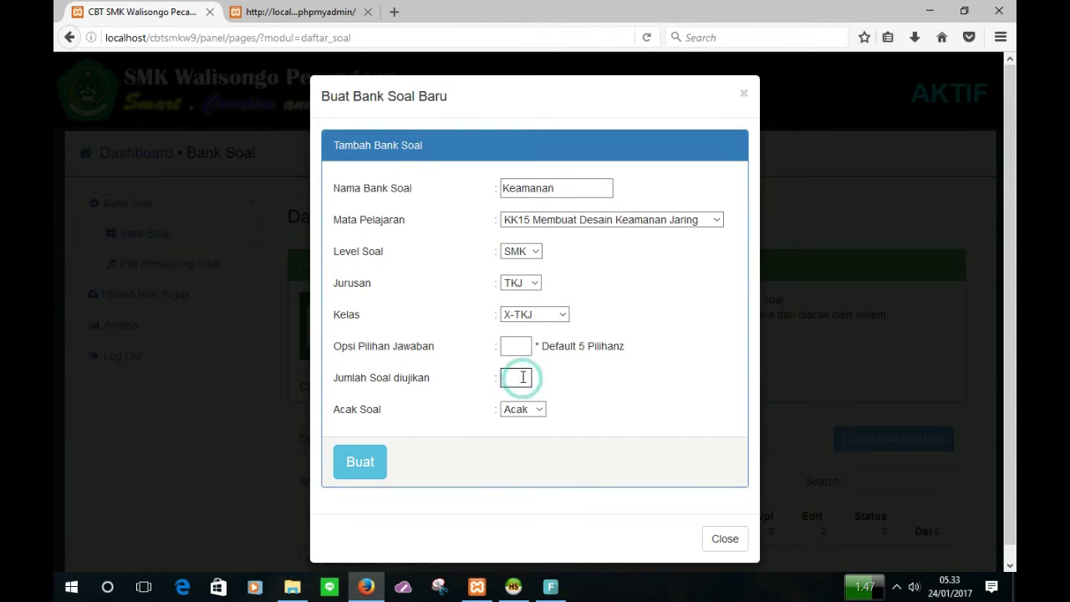
left_click(519, 347)
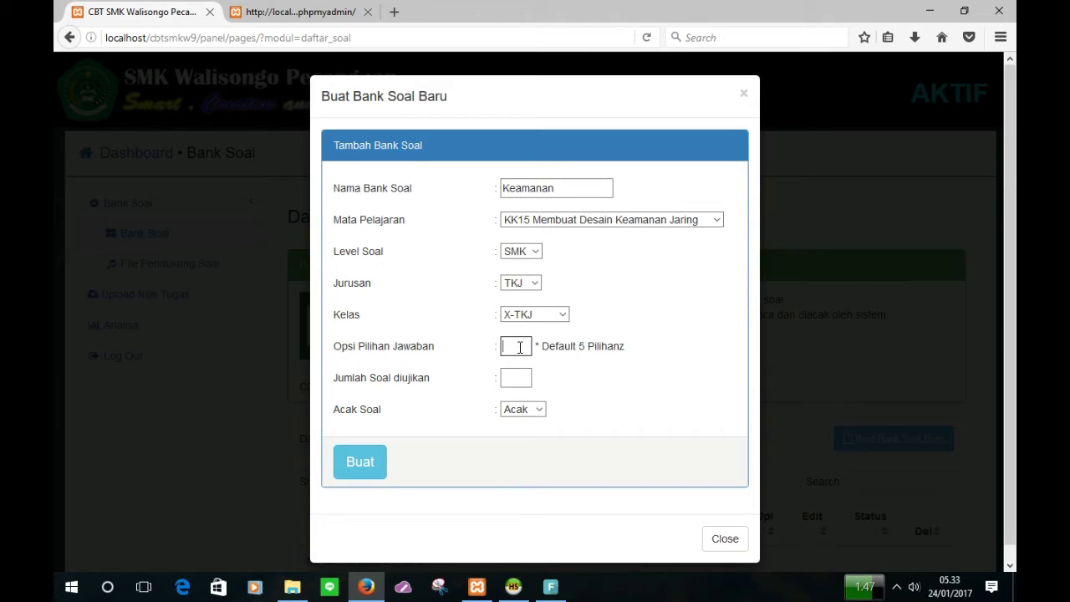
type("4")
left_click(513, 378)
type("3")
type("0")
left_click(377, 466)
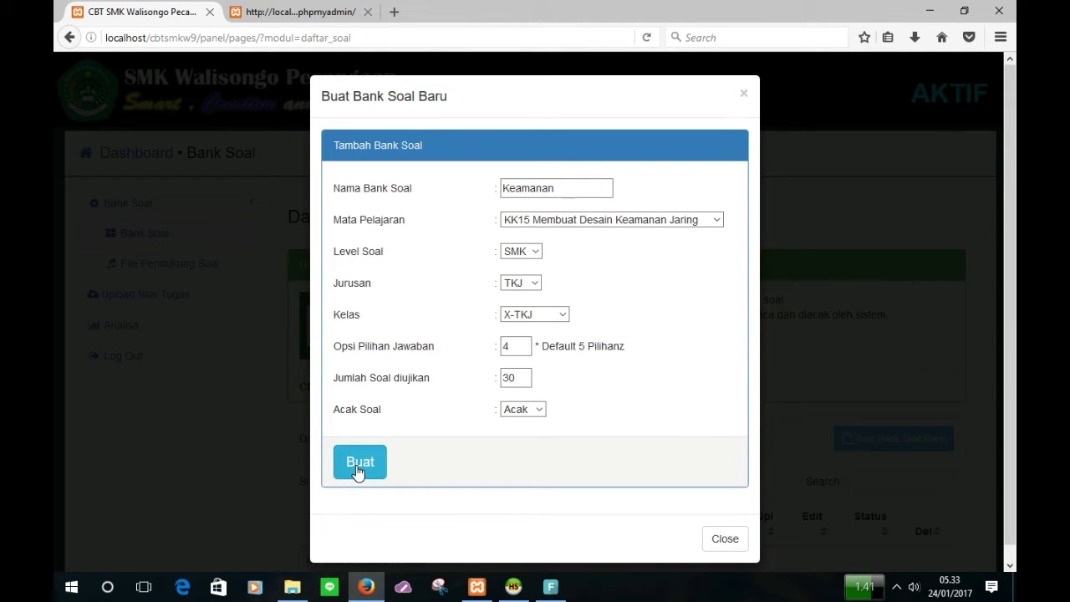
left_click(357, 470)
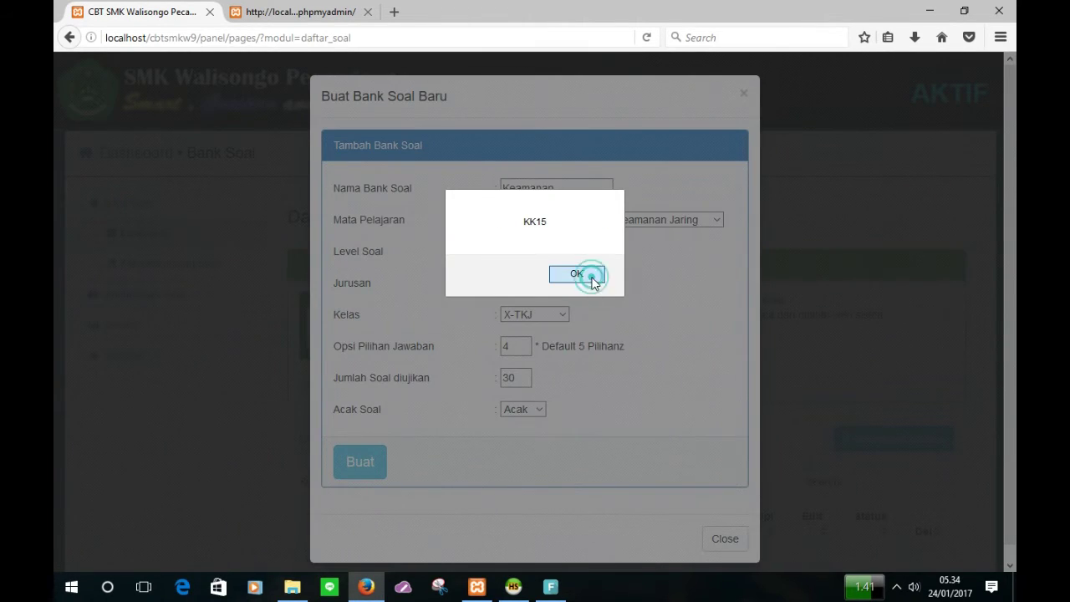
Step: Dismiss the KK15 alert and close the new-bank form
left_click(585, 273)
scroll(707, 473, "down", 2)
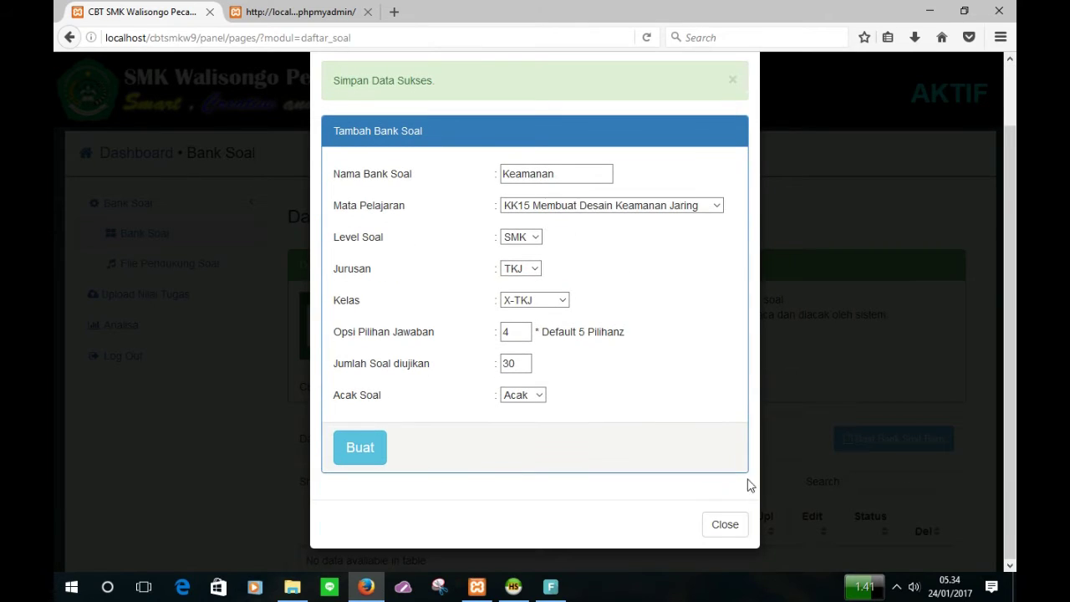
left_click(717, 525)
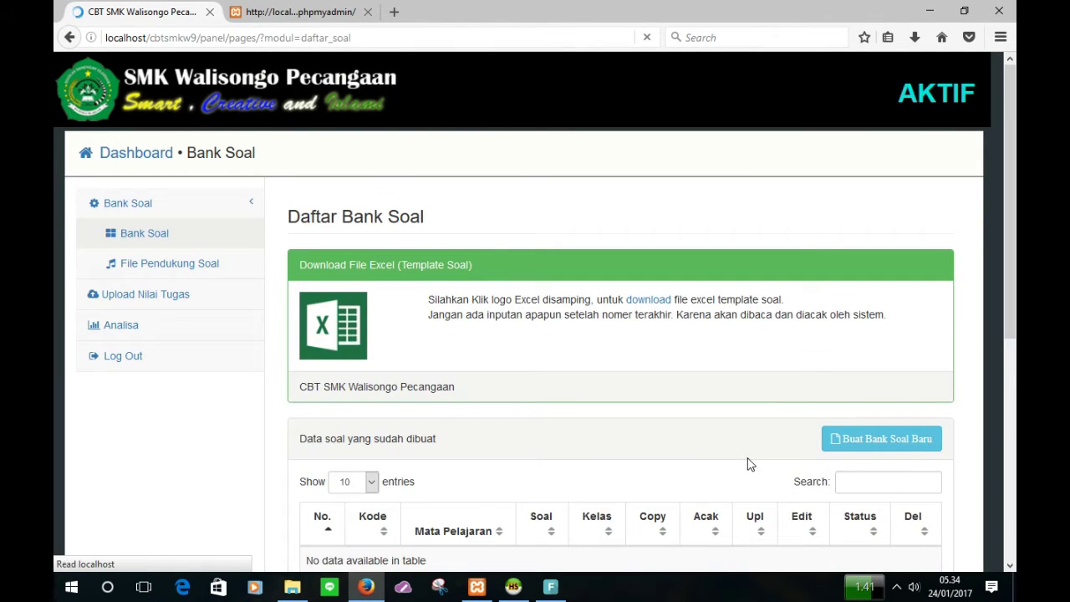
Step: Open the Keamanan bank (X-TKJ, 0 questions) for editing from the bank list
scroll(749, 464, "down", 2)
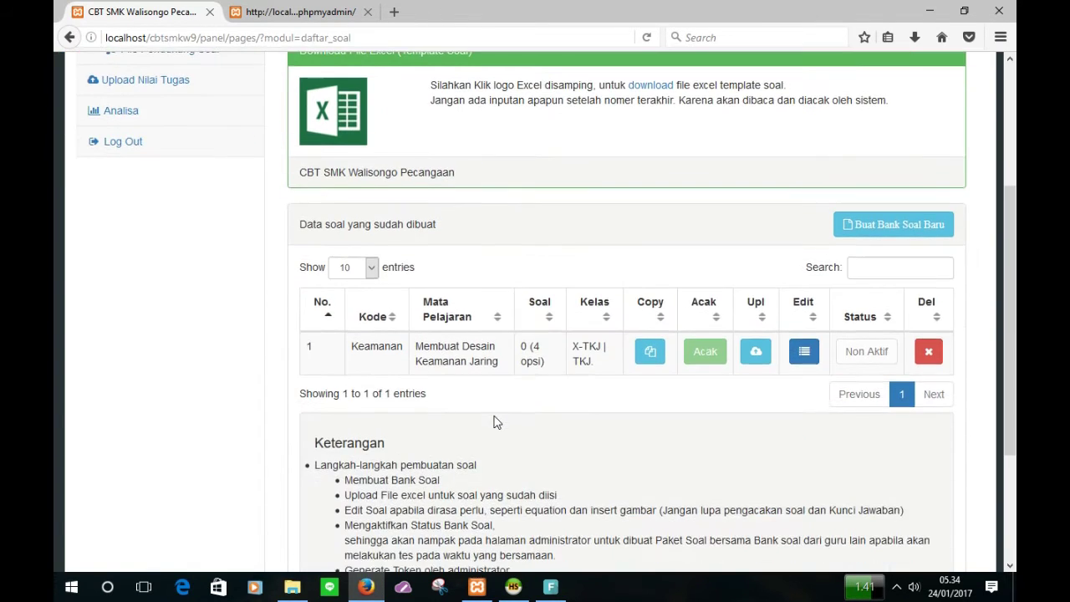
scroll(494, 422, "up", 1)
scroll(501, 401, "down", 1)
scroll(572, 384, "up", 1)
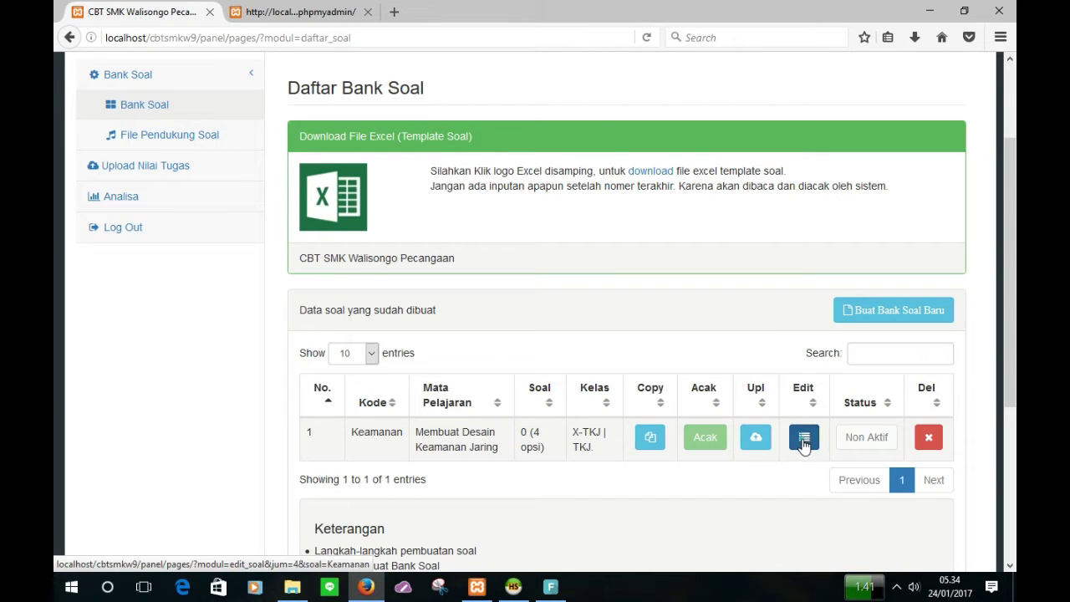
left_click(803, 439)
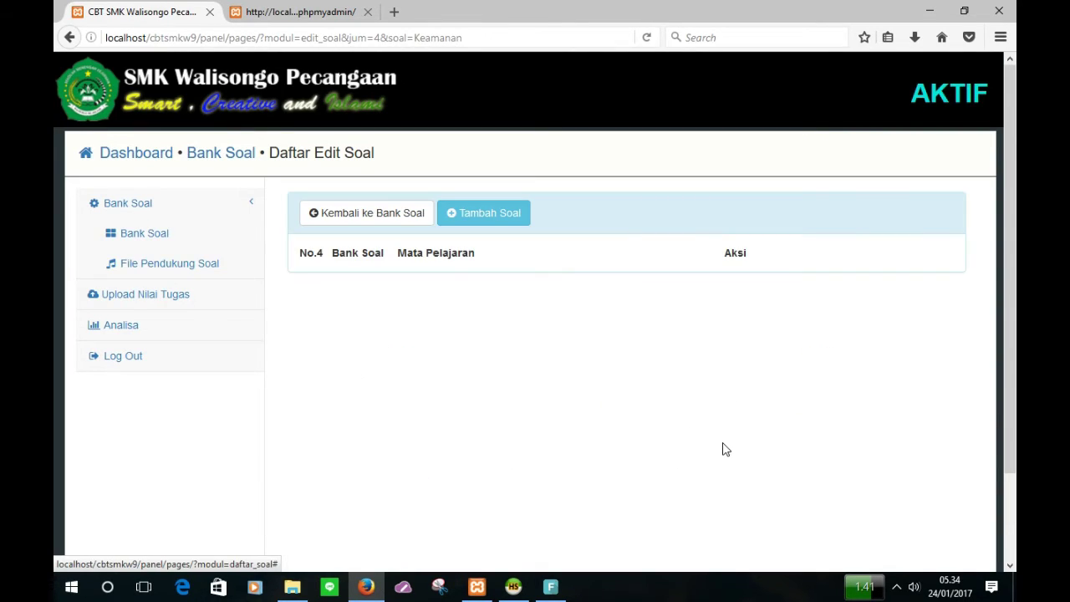
Step: Add a question to bring up the blank Soal No. 1 form with four answer fields
scroll(480, 323, "down", 3)
scroll(490, 258, "up", 3)
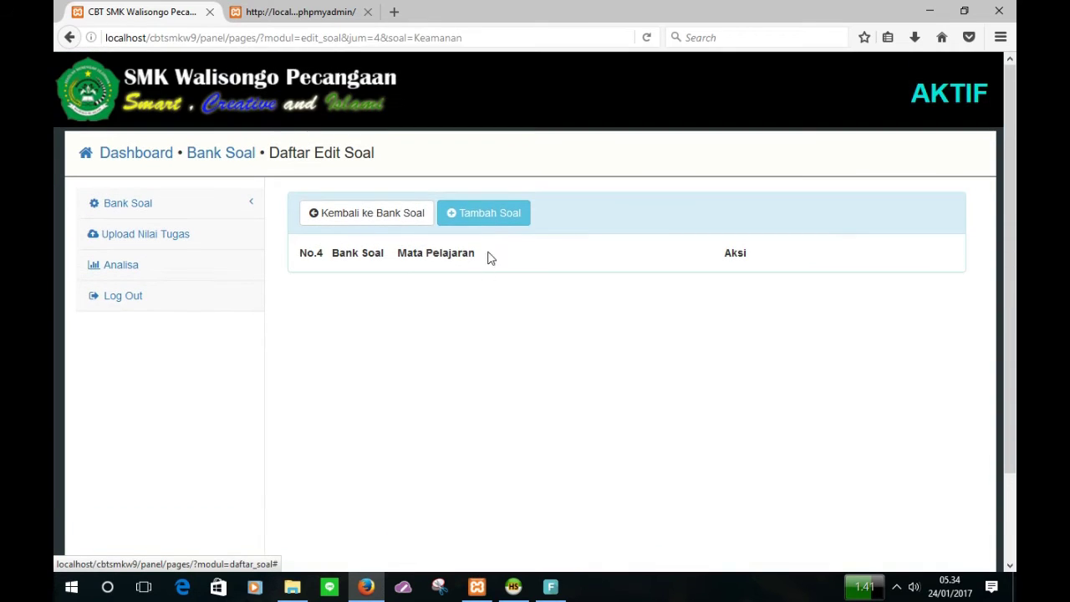
left_click(493, 219)
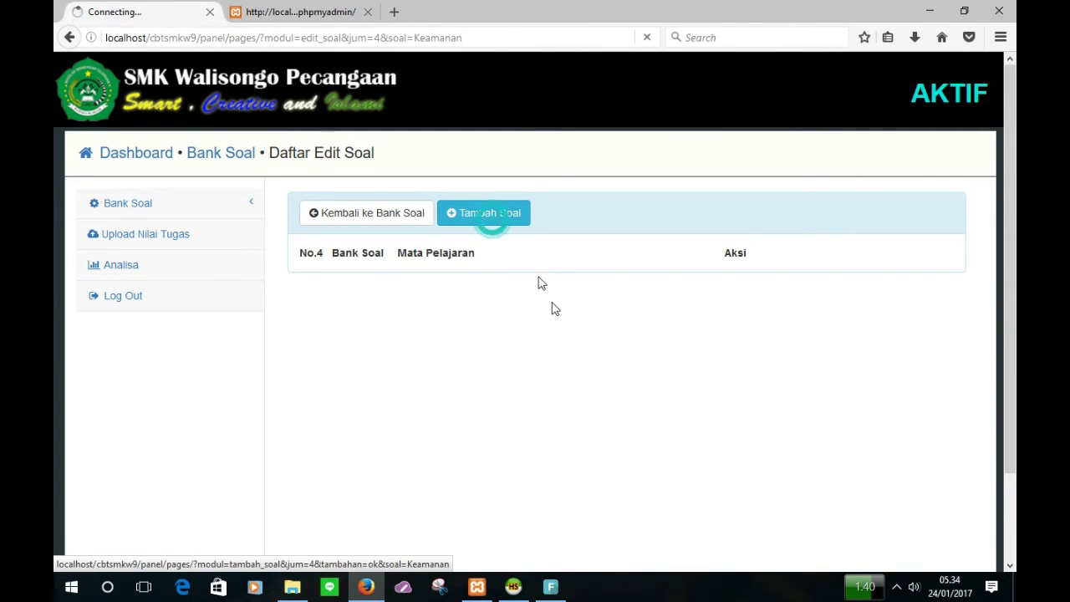
scroll(566, 347, "down", 2)
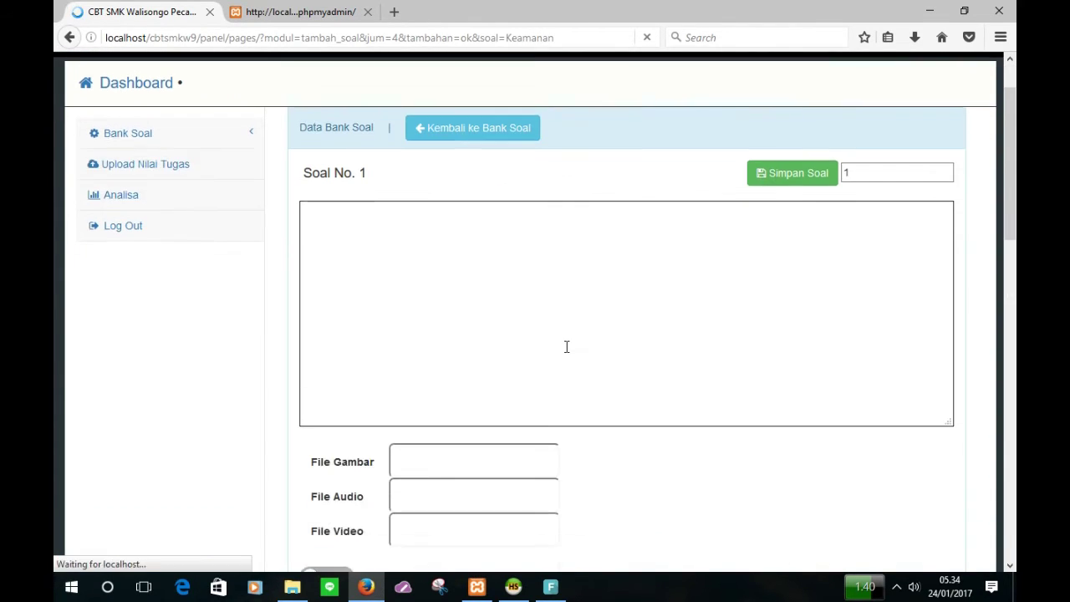
scroll(566, 349, "down", 10)
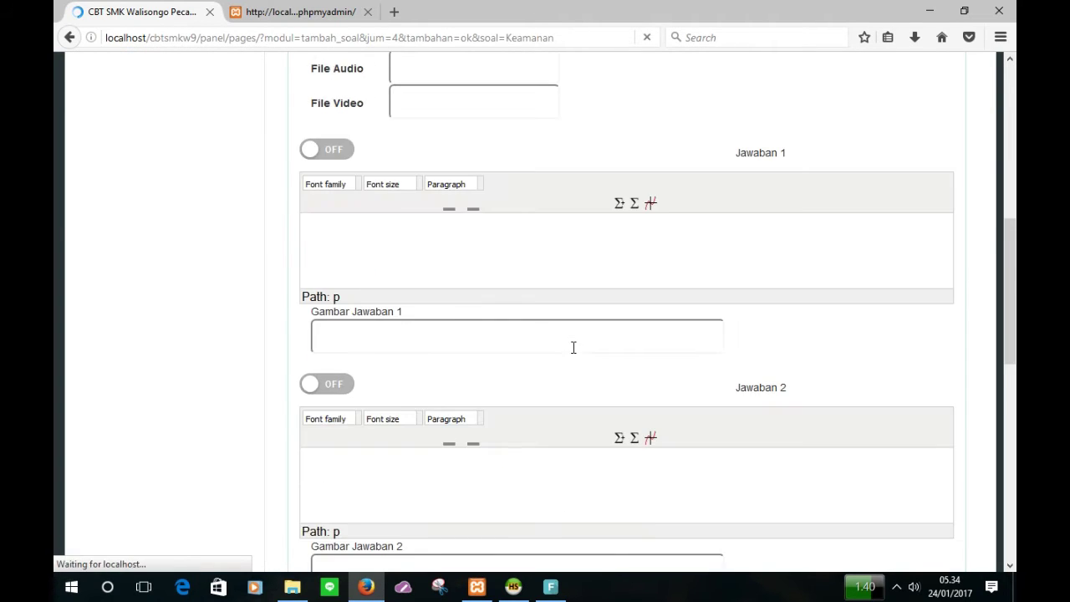
scroll(574, 353, "down", 5)
scroll(573, 354, "up", 5)
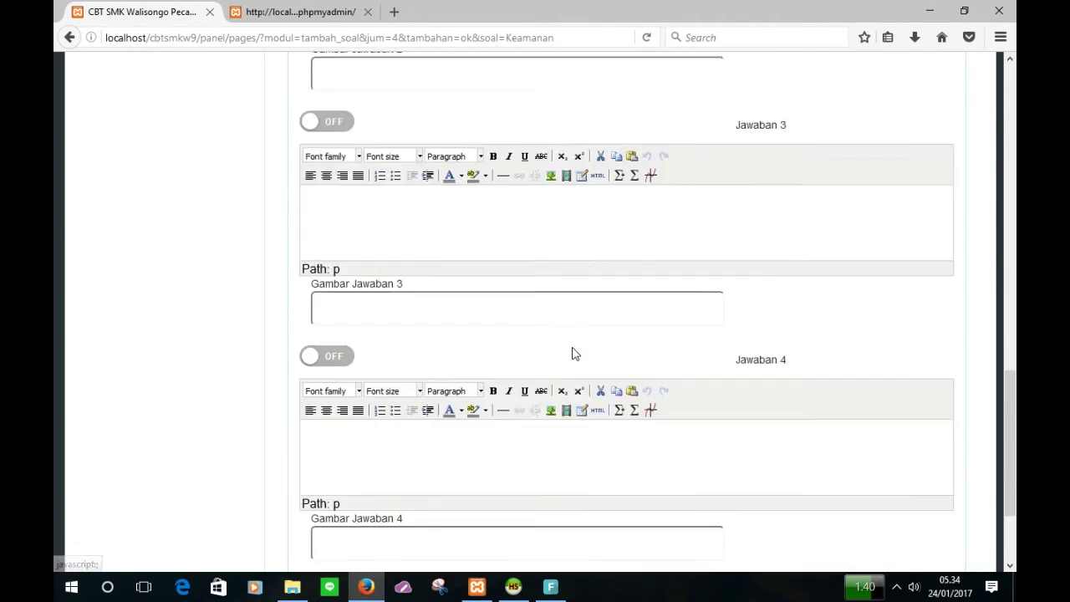
scroll(573, 354, "up", 10)
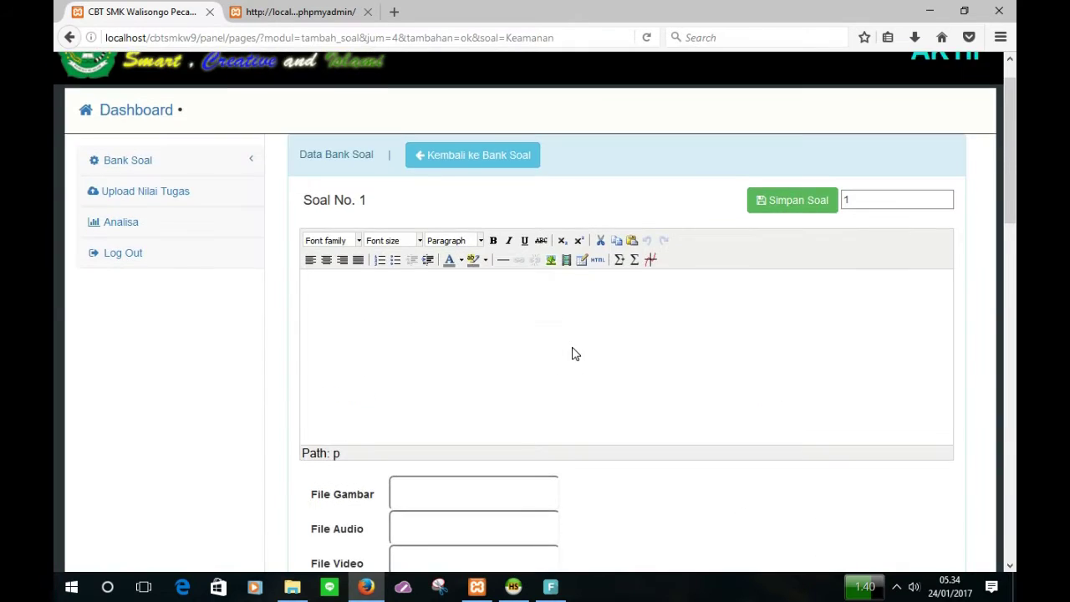
scroll(521, 387, "down", 2)
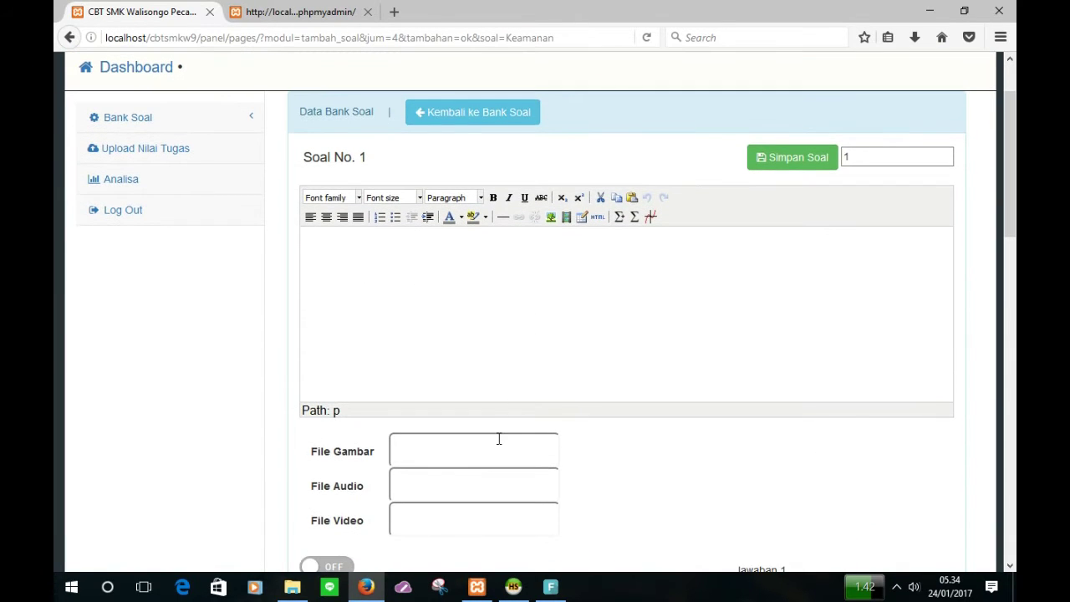
scroll(499, 439, "up", 1)
scroll(493, 450, "up", 1)
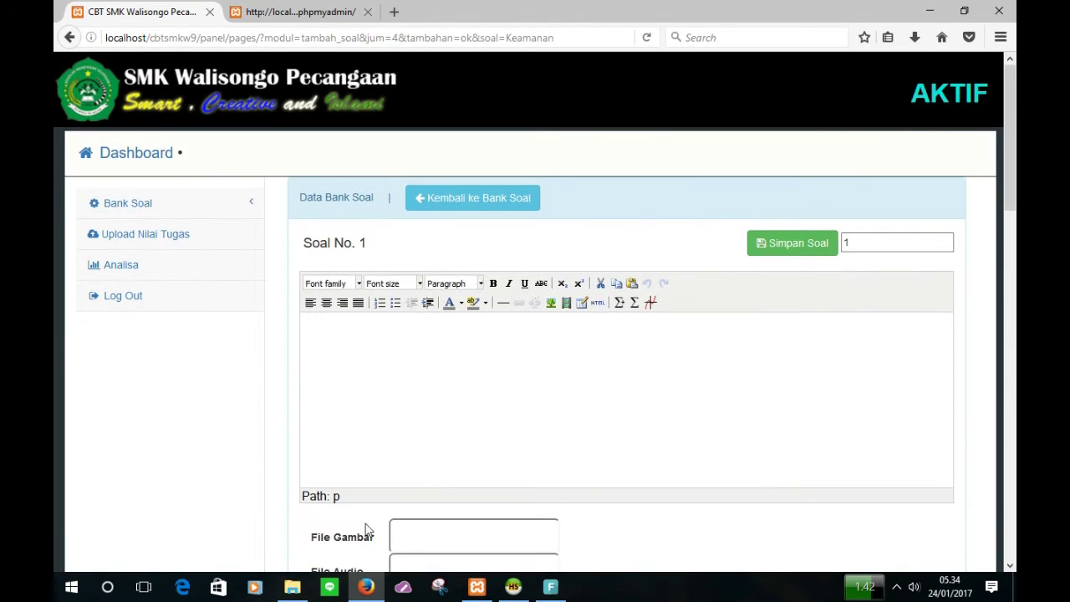
Step: Open bee_soal_temp(1).xls from the UNBK SMKW9 folder in WPS Spreadsheets
left_click(293, 588)
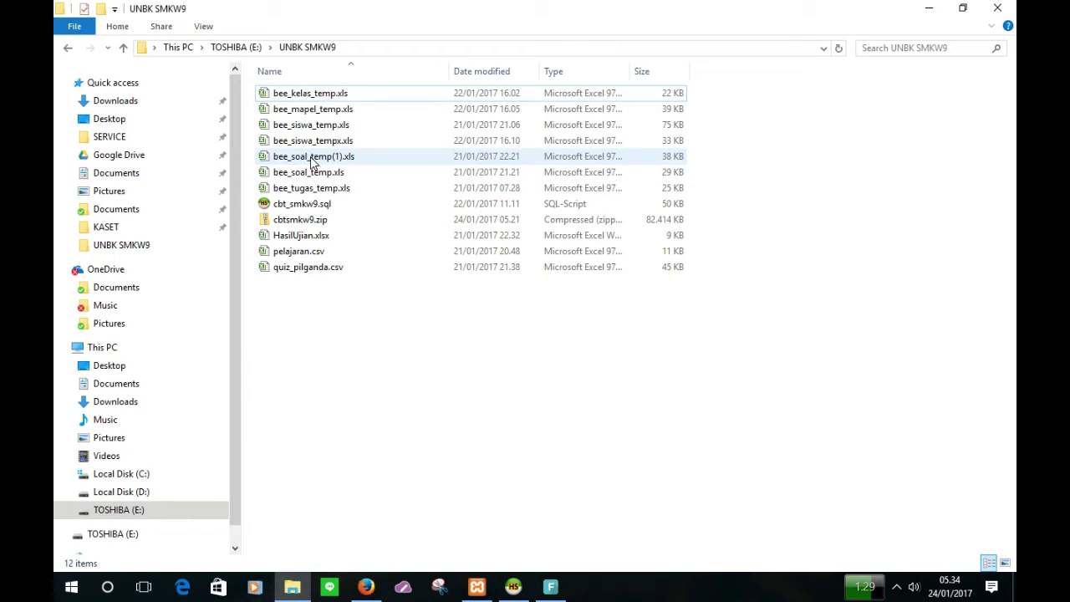
double_click(309, 158)
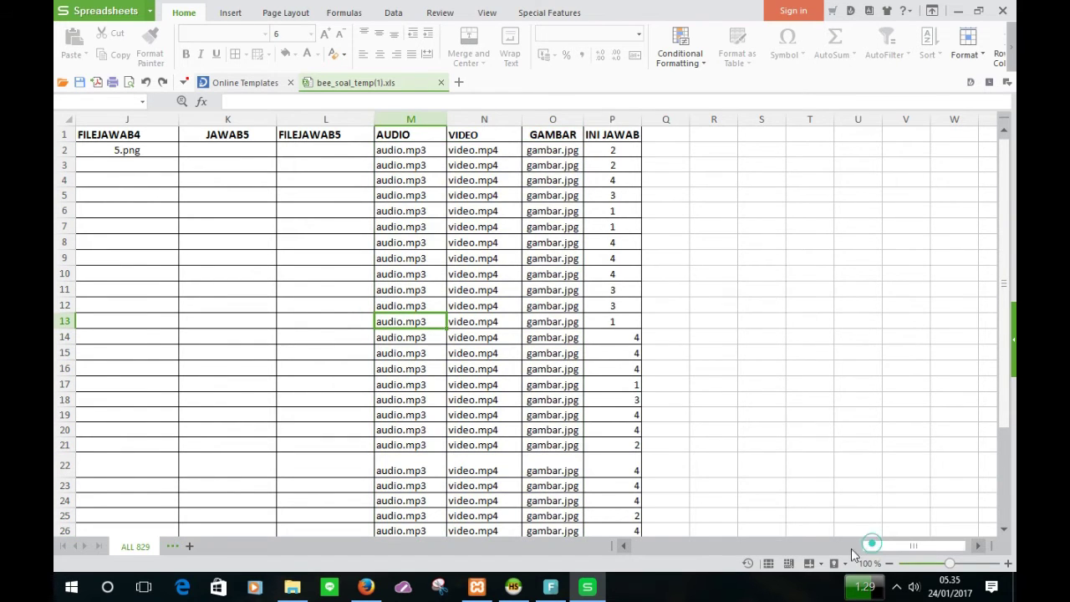
Step: Copy the full two-line text of question 1 from cell B2
left_click_drag(851, 548, 618, 545)
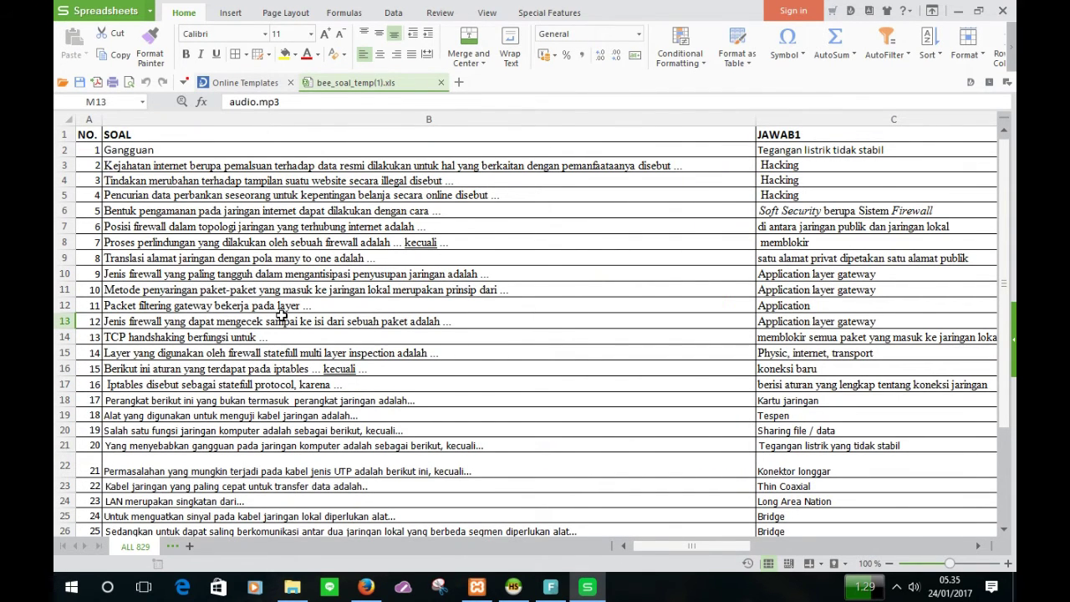
scroll(279, 311, "down", 1)
scroll(279, 312, "up", 1)
left_click(228, 149)
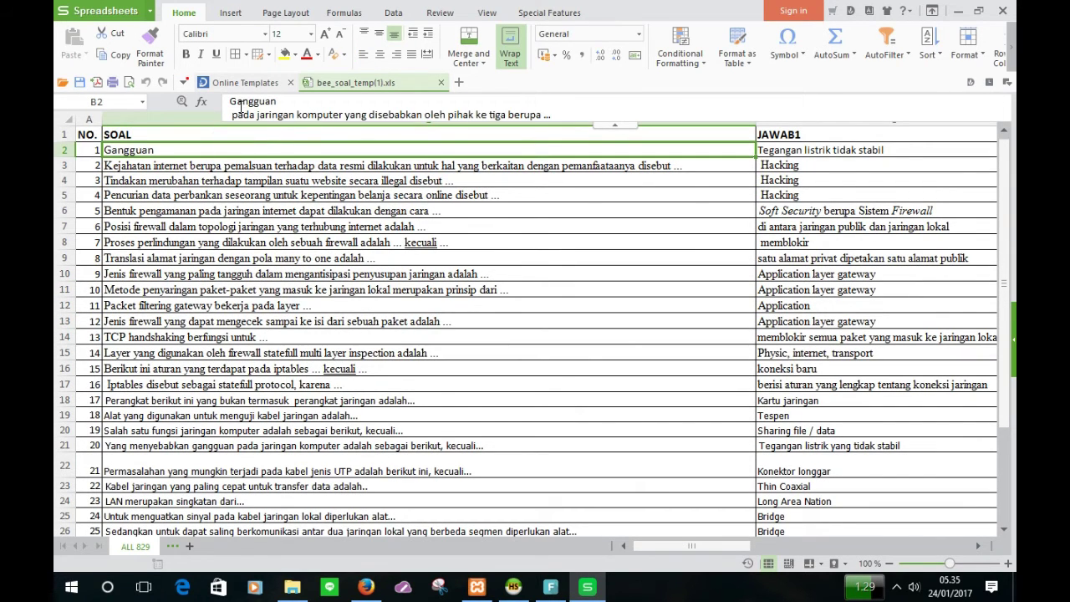
left_click_drag(231, 99, 548, 122)
key("ctrl+c")
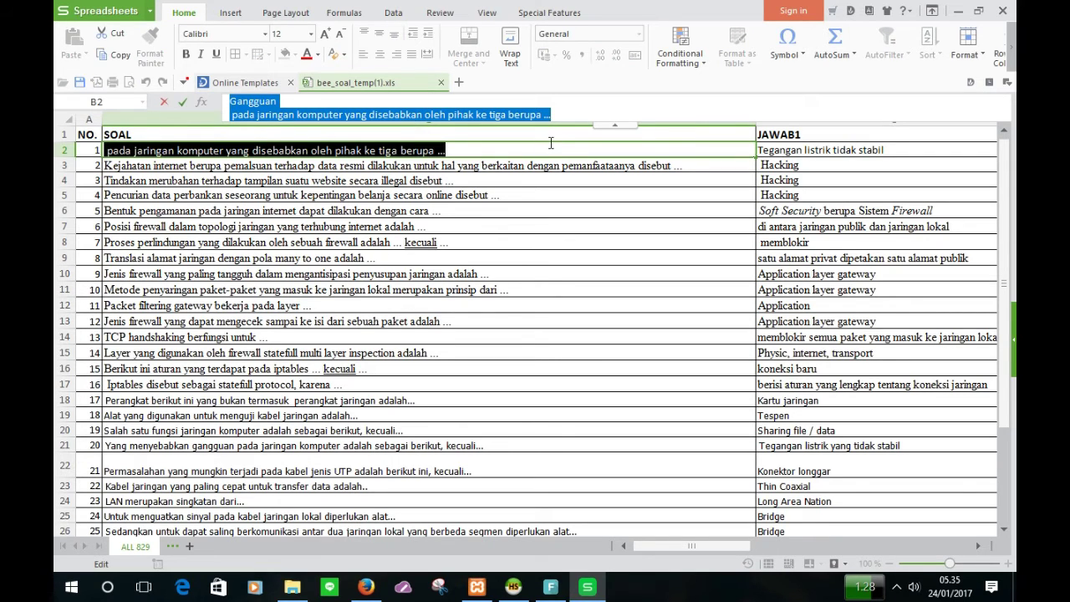
left_click(365, 586)
Step: Paste question 1 into the Soal No. 1 editor and join its two lines into one
left_click(347, 337)
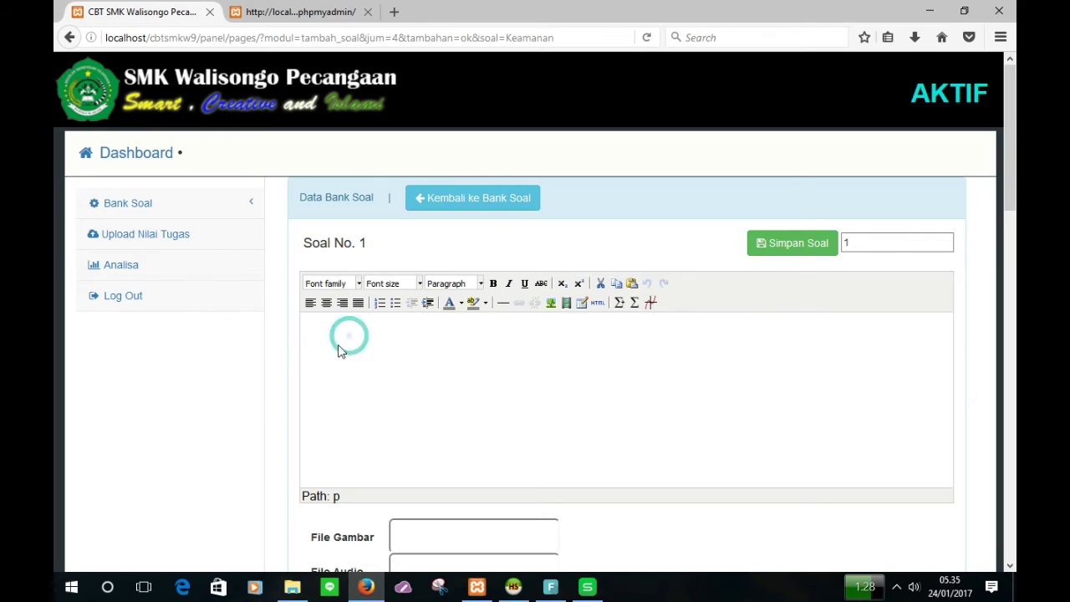
key("ctrl+v")
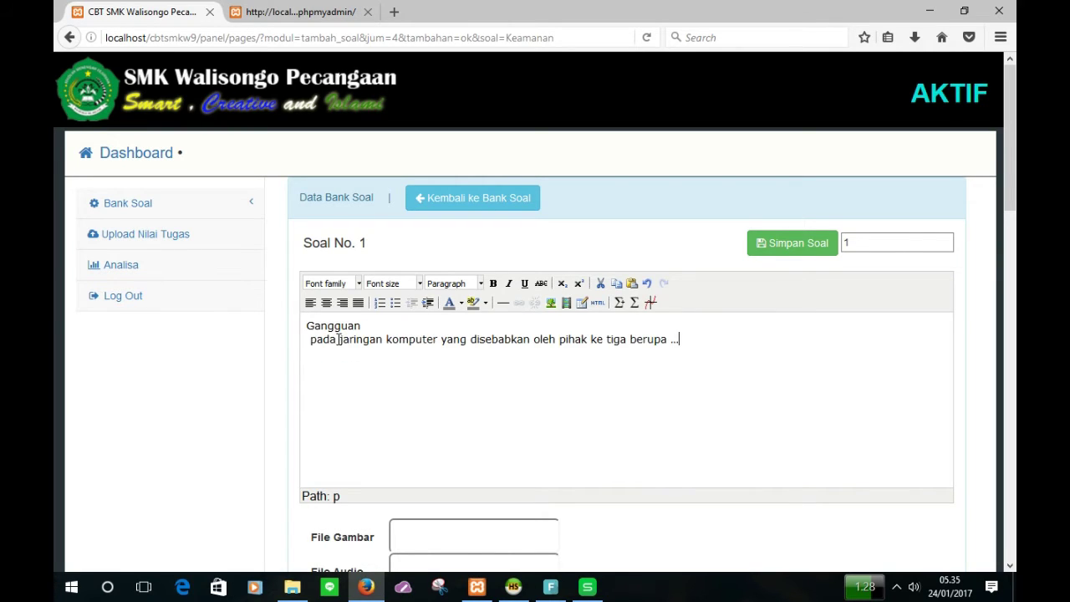
left_click(310, 338)
key("BackSpace")
key("BackSpace")
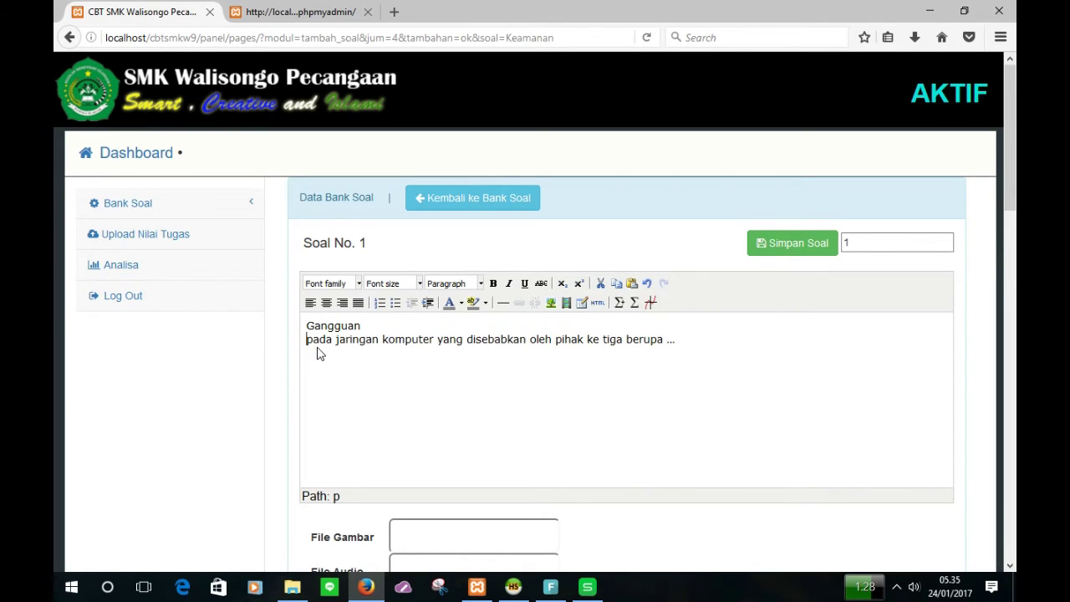
scroll(359, 376, "down", 3)
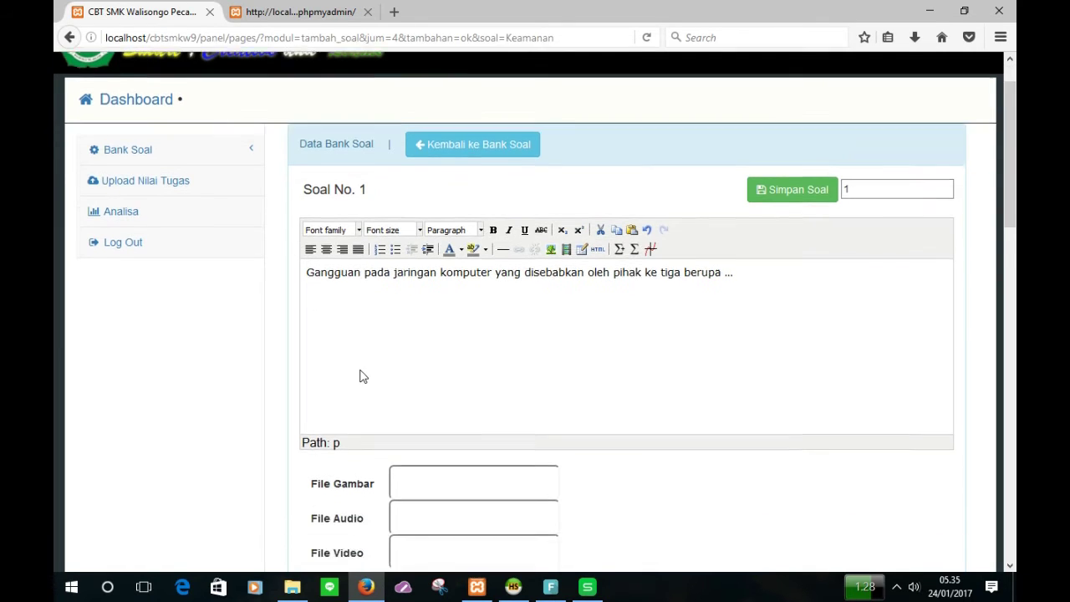
scroll(401, 407, "up", 1)
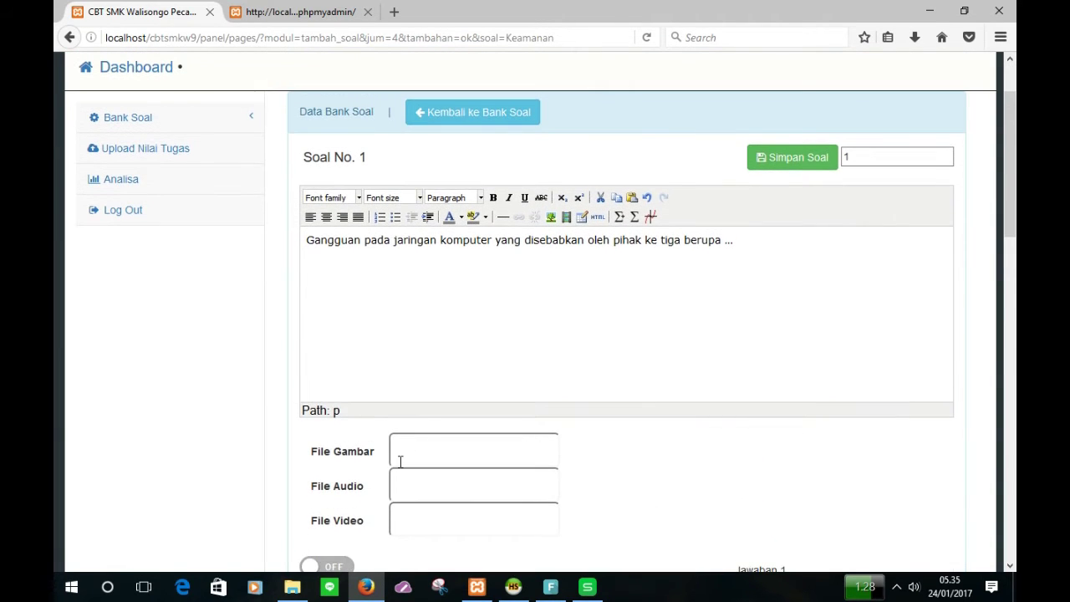
Step: Set the image, audio and video files to images.jpg, audio.mp3 and video.mp4
left_click(455, 456)
type("50age")
key("BackSpace")
key("BackSpace")
key("BackSpace")
type("imag")
left_click(451, 485)
left_click(422, 518)
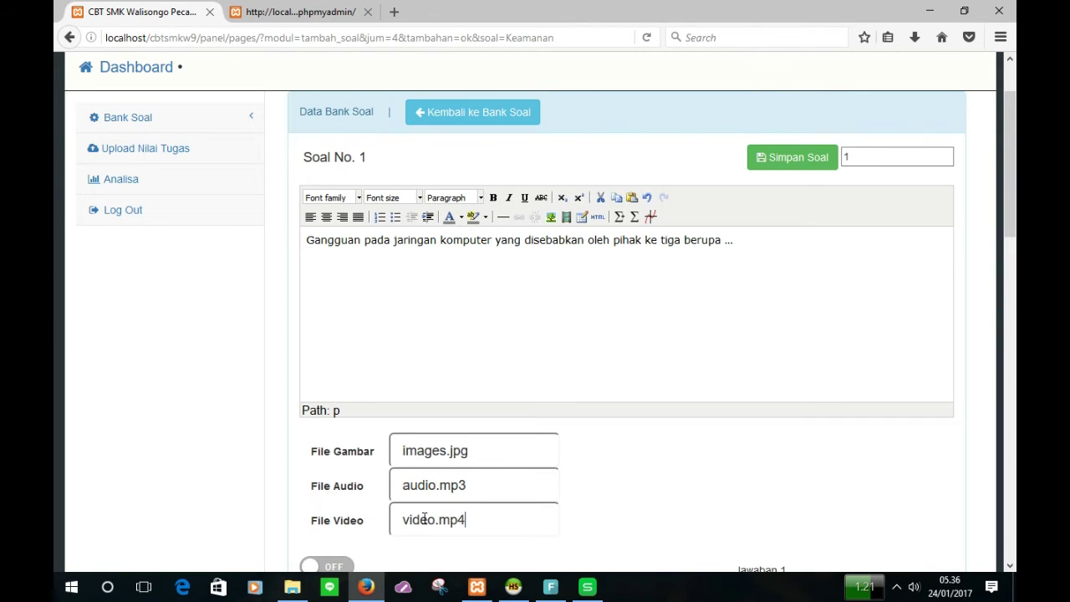
scroll(430, 516, "down", 5)
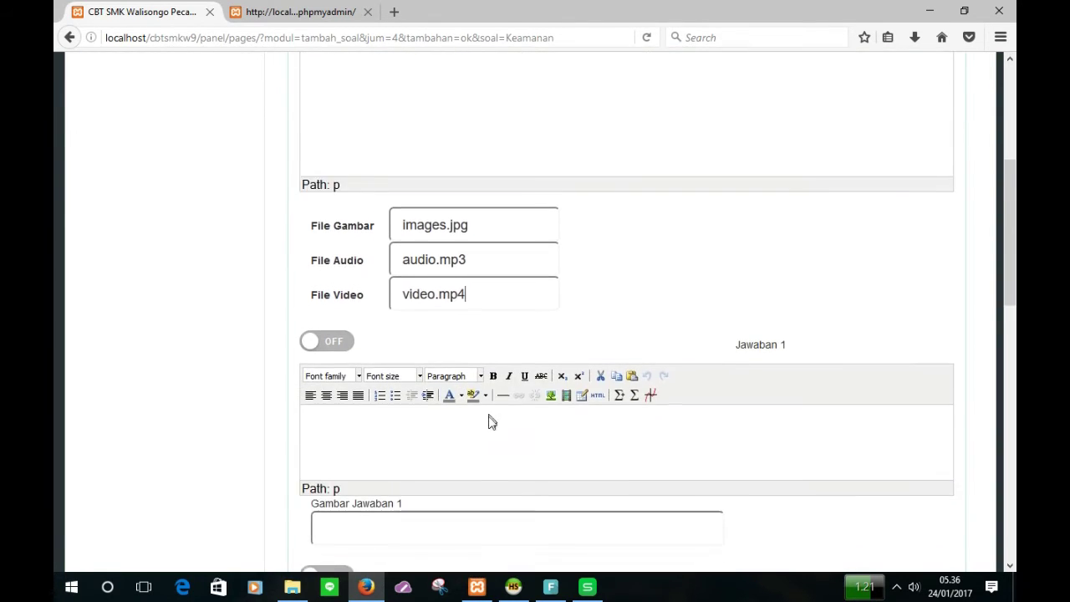
scroll(485, 430, "down", 3)
scroll(449, 389, "up", 3)
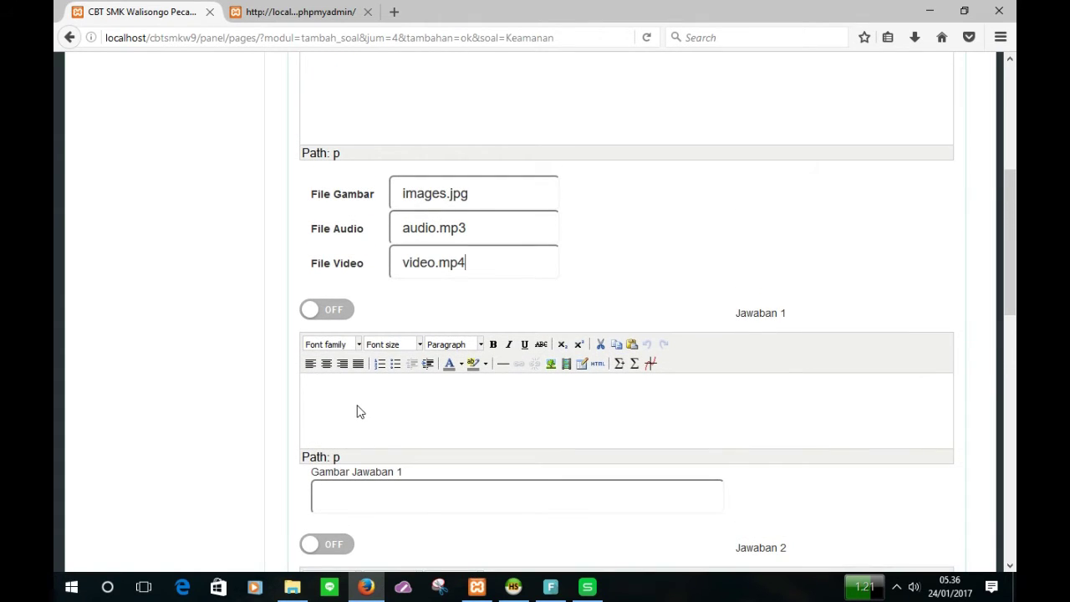
left_click(363, 395)
Step: Paste cell C2 into Jawaban 1, then delete the wrongly formatted pasted table
left_click(588, 587)
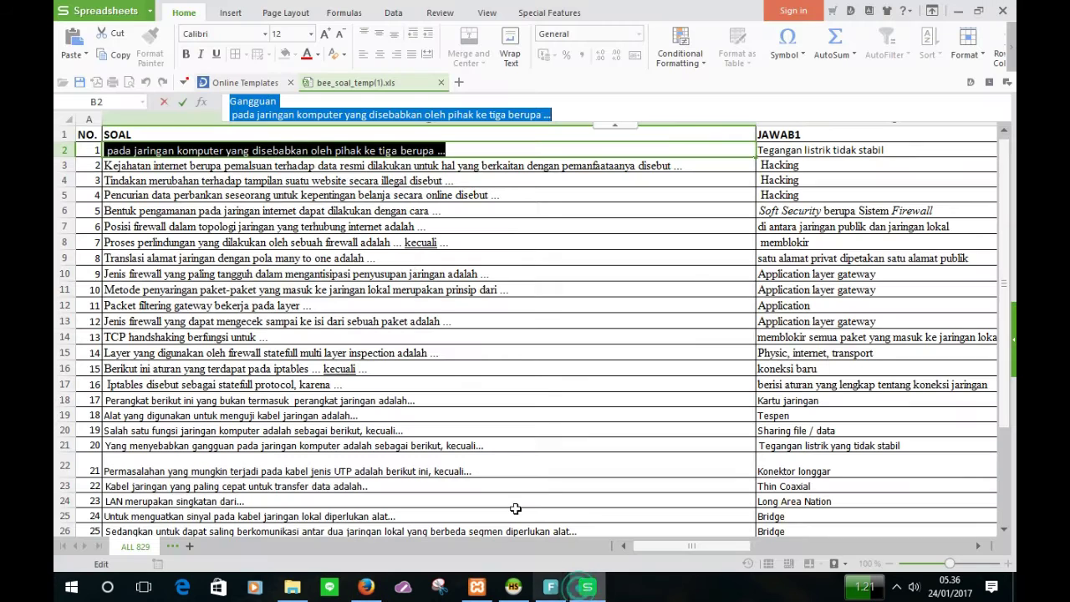
left_click(788, 152)
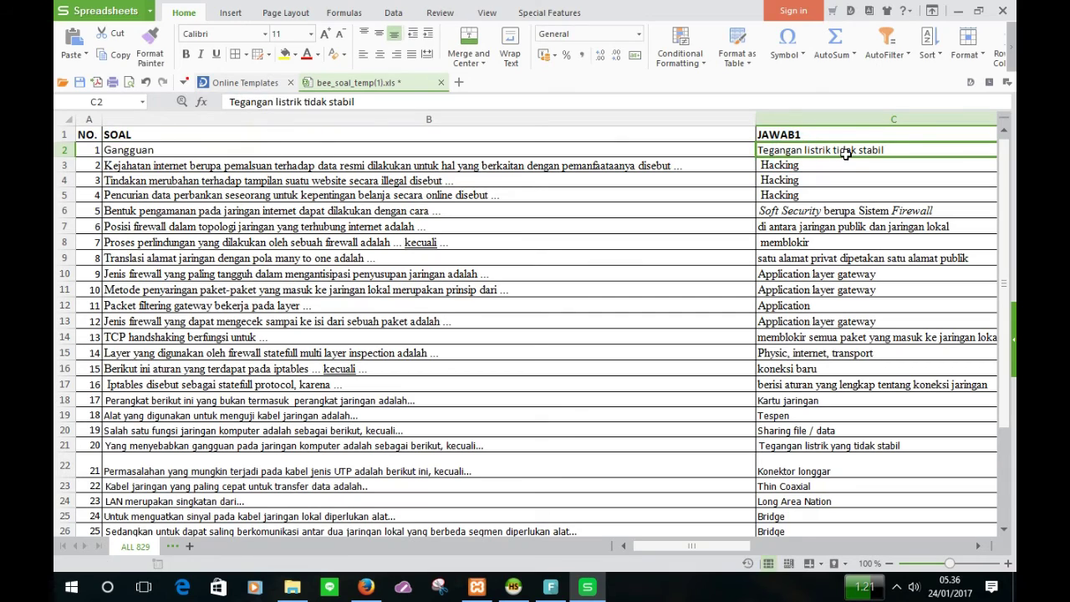
key("ctrl+c")
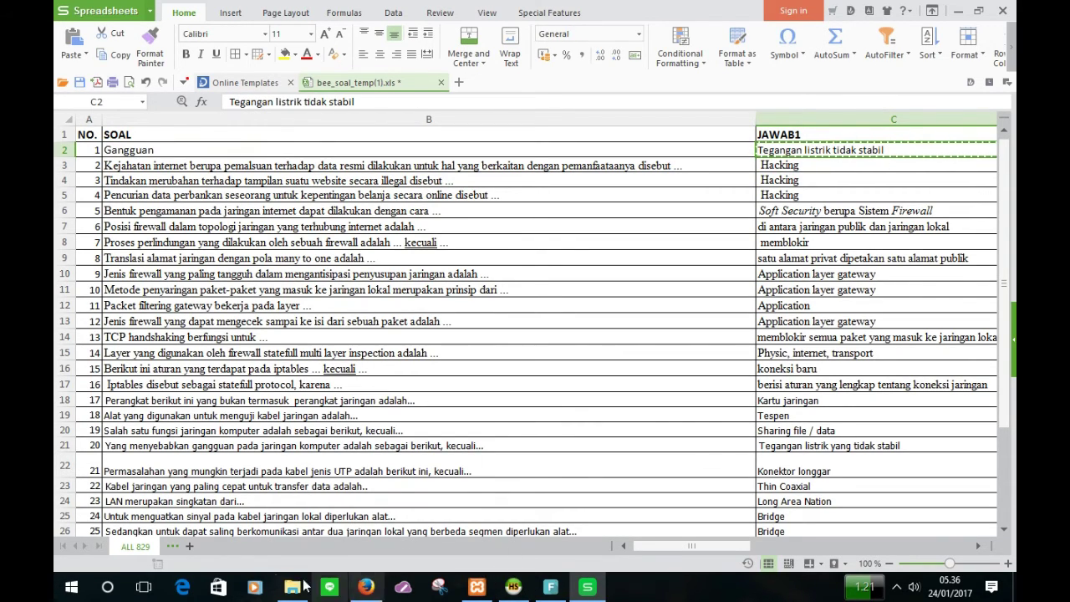
left_click(361, 590)
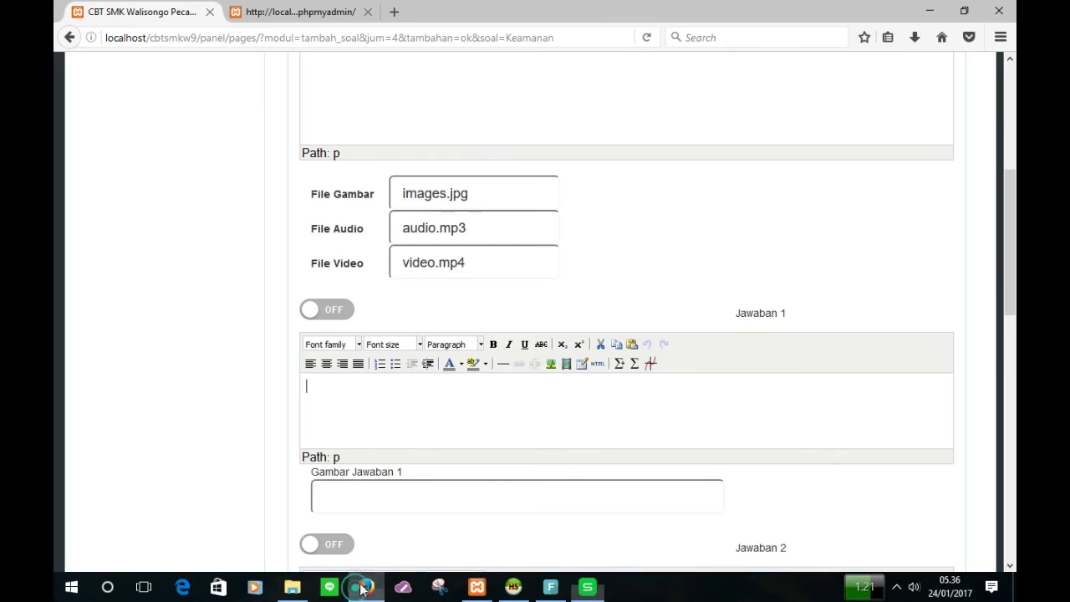
left_click(358, 385)
right_click(359, 386)
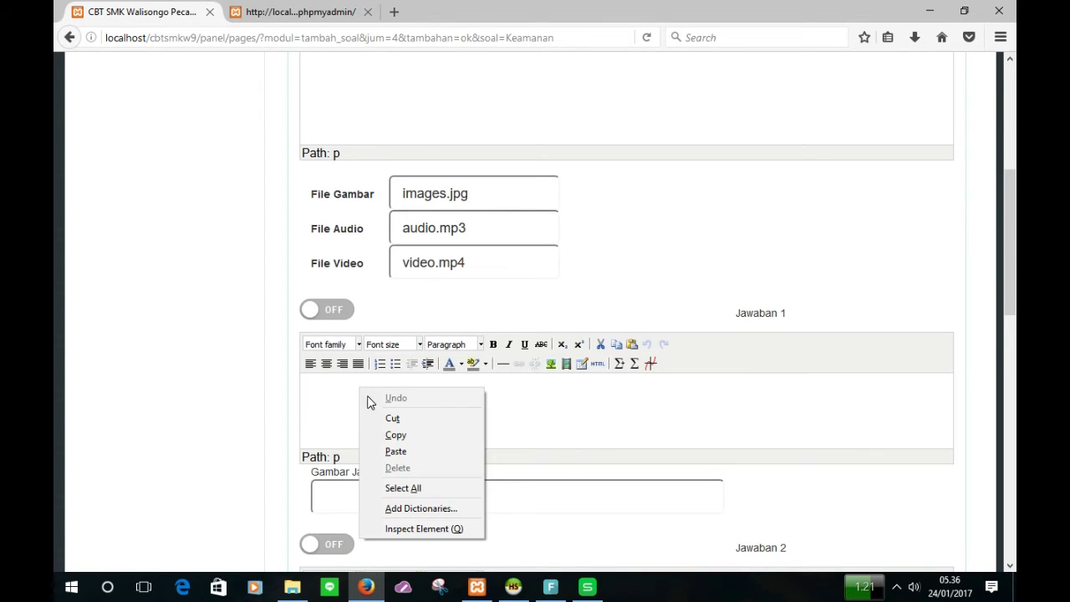
left_click(394, 451)
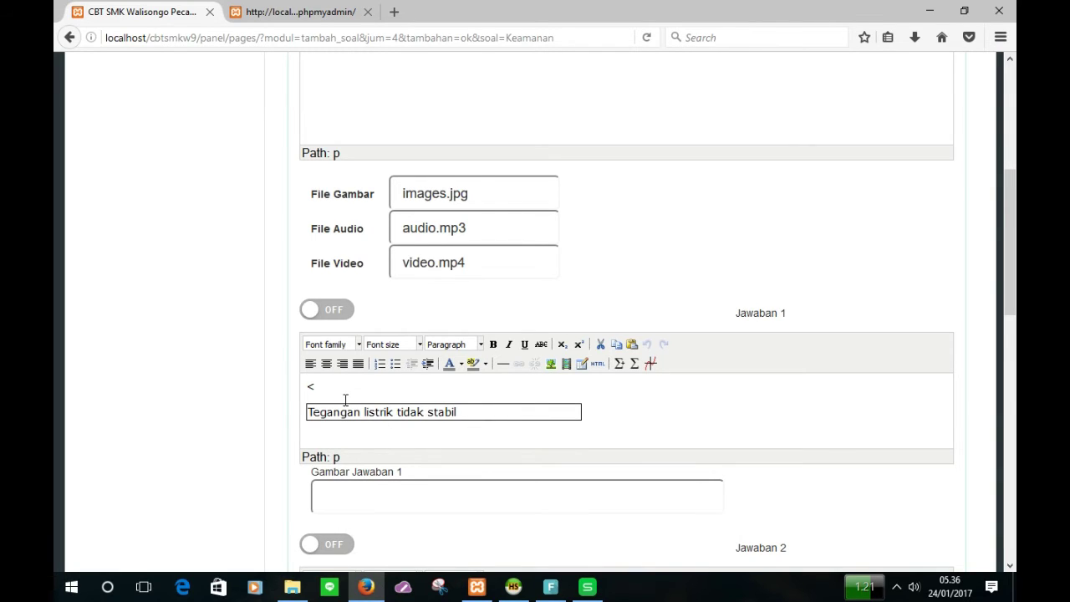
left_click(393, 405)
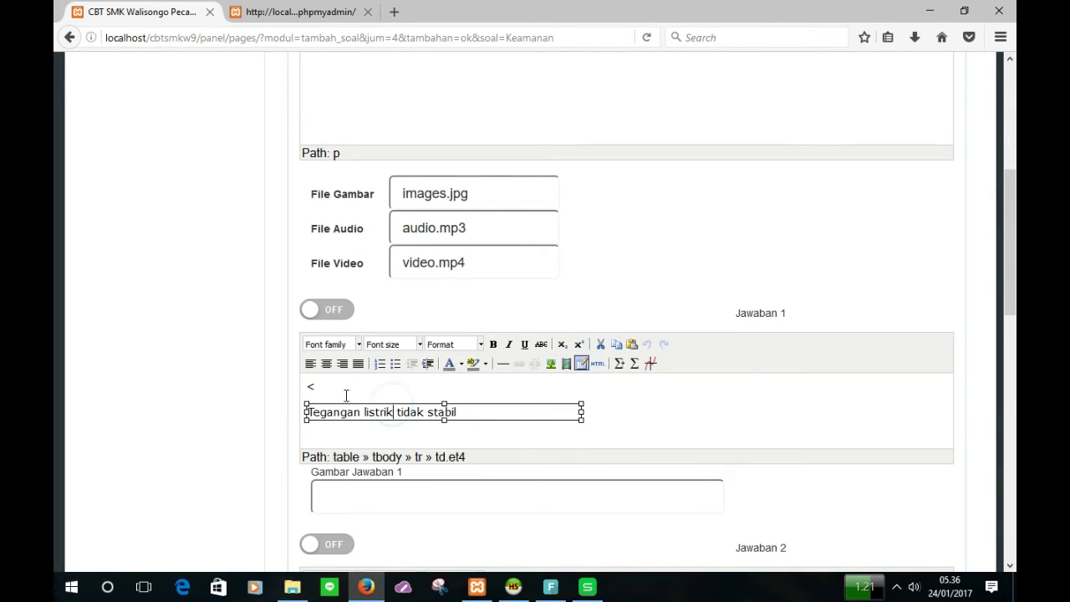
left_click(324, 390)
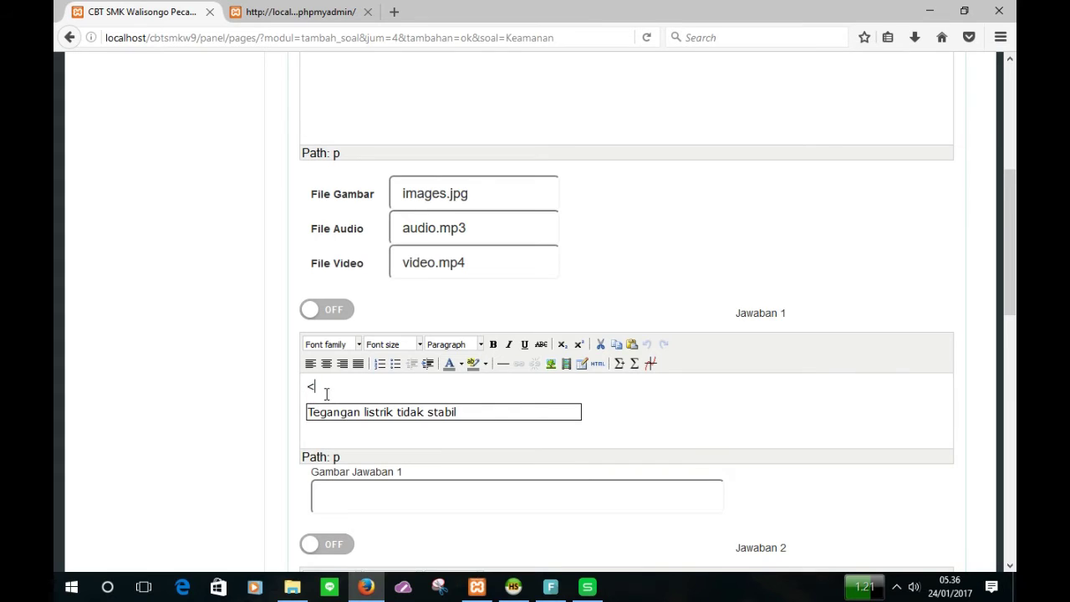
left_click(491, 414)
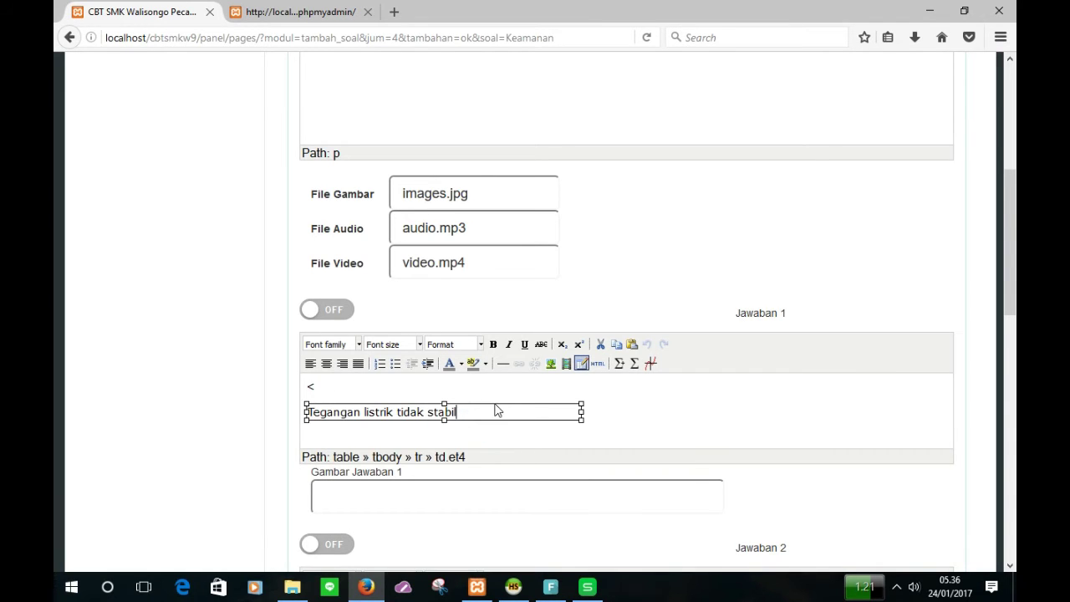
left_click(495, 406)
key("Delete")
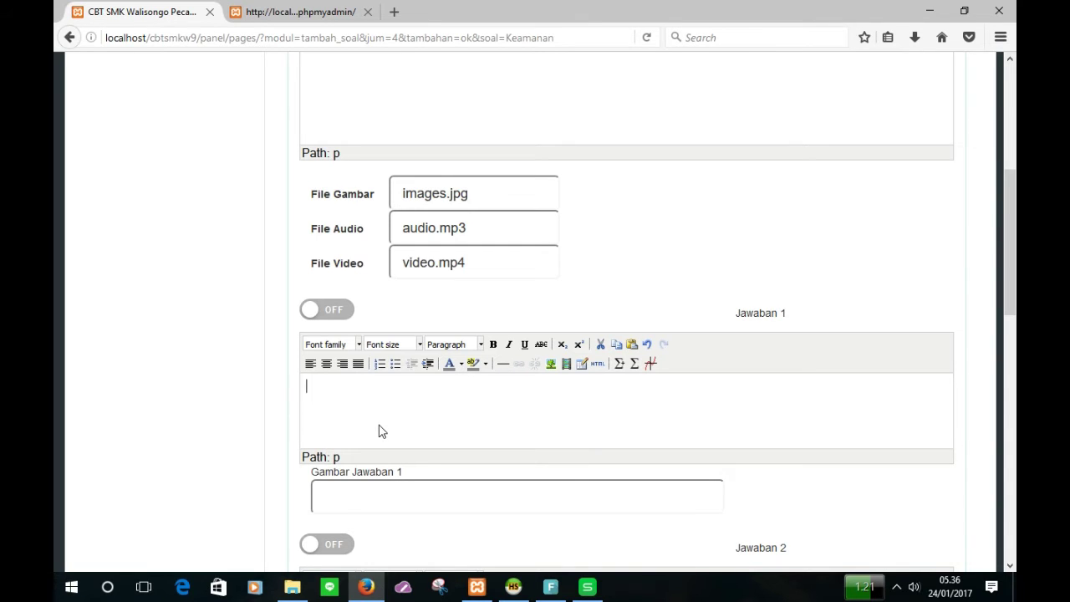
Step: Paste C2's plain text 'Tegangan listrik tidak stabil' into Jawaban 1
left_click(587, 587)
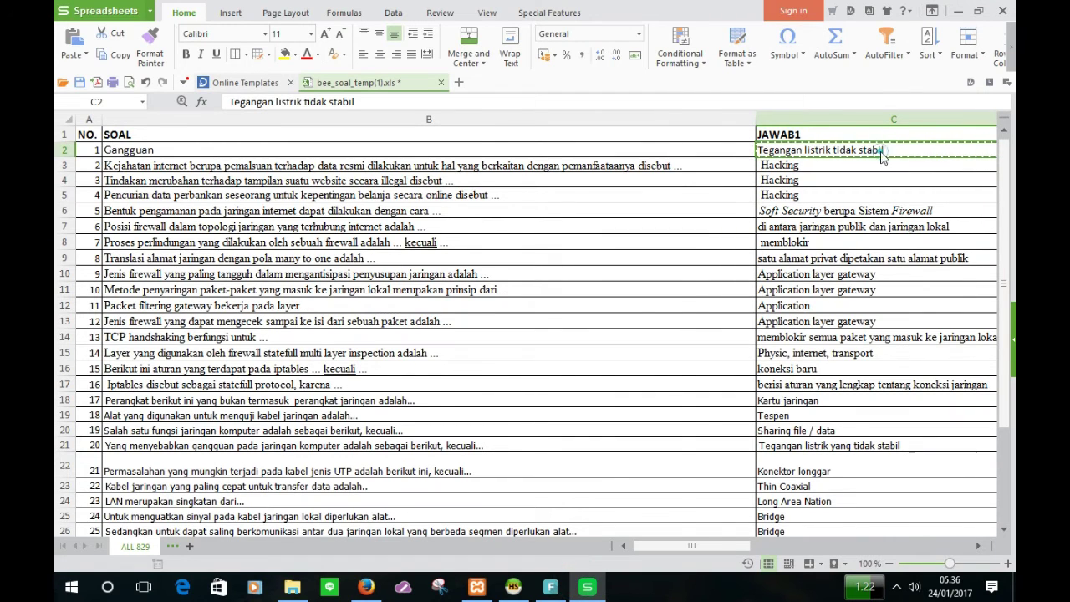
double_click(880, 152)
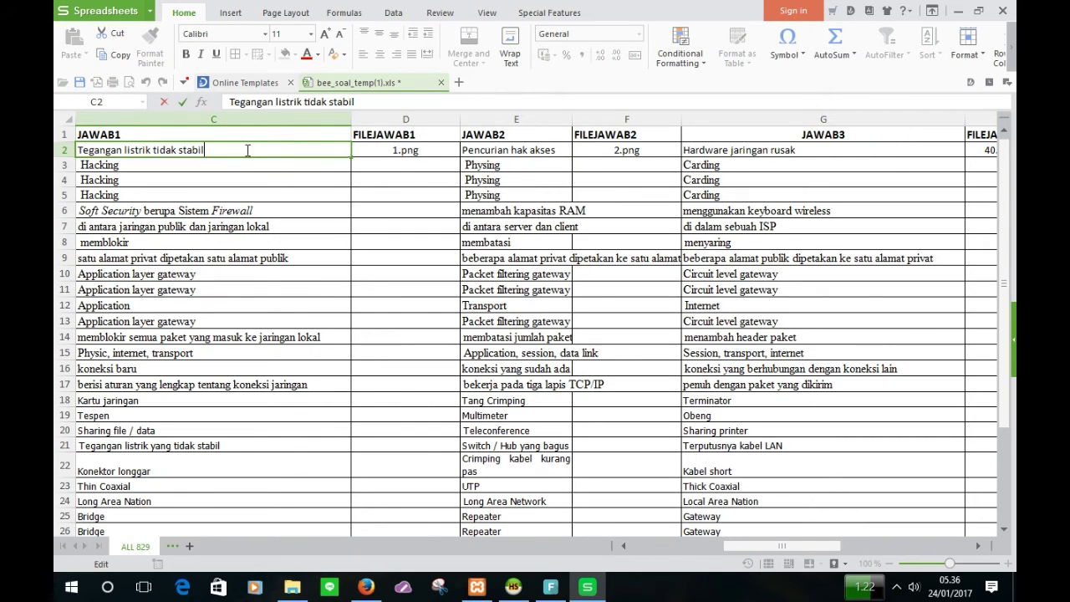
left_click_drag(247, 150, 77, 151)
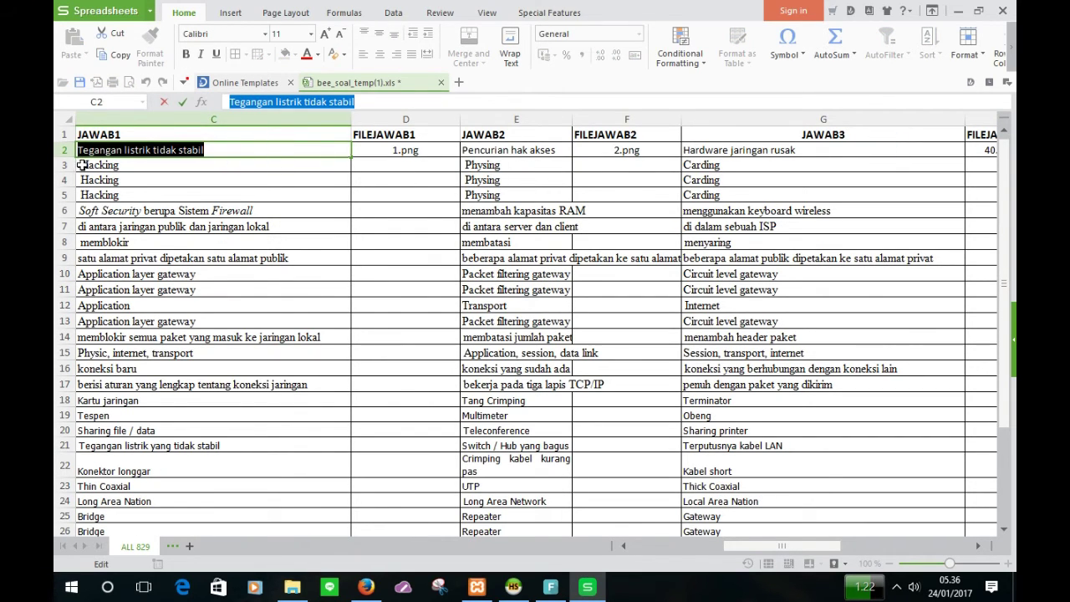
left_click(365, 587)
key("ctrl+v")
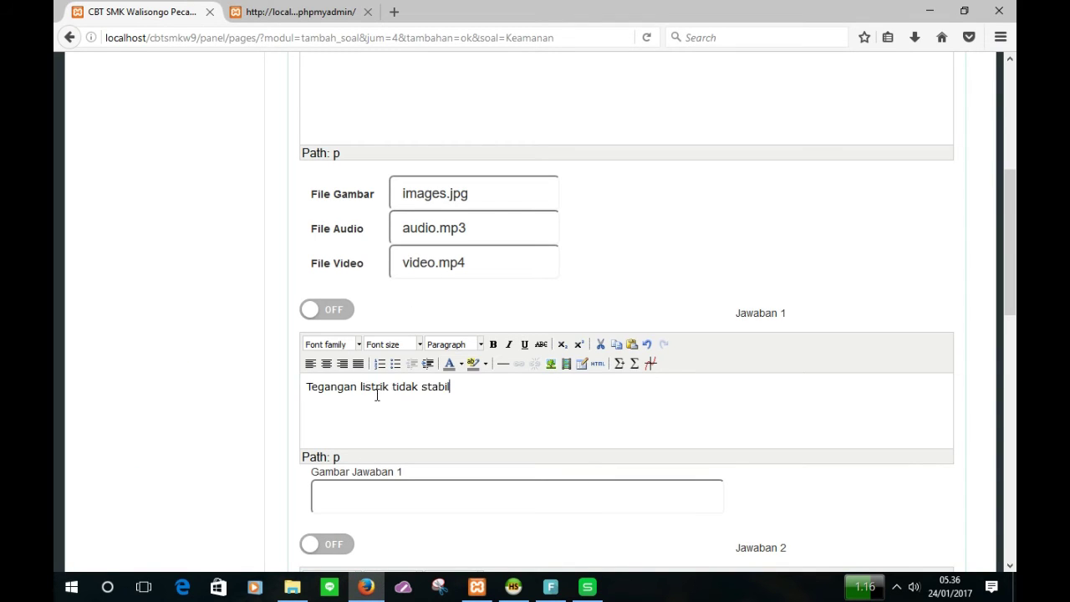
scroll(382, 470, "down", 2)
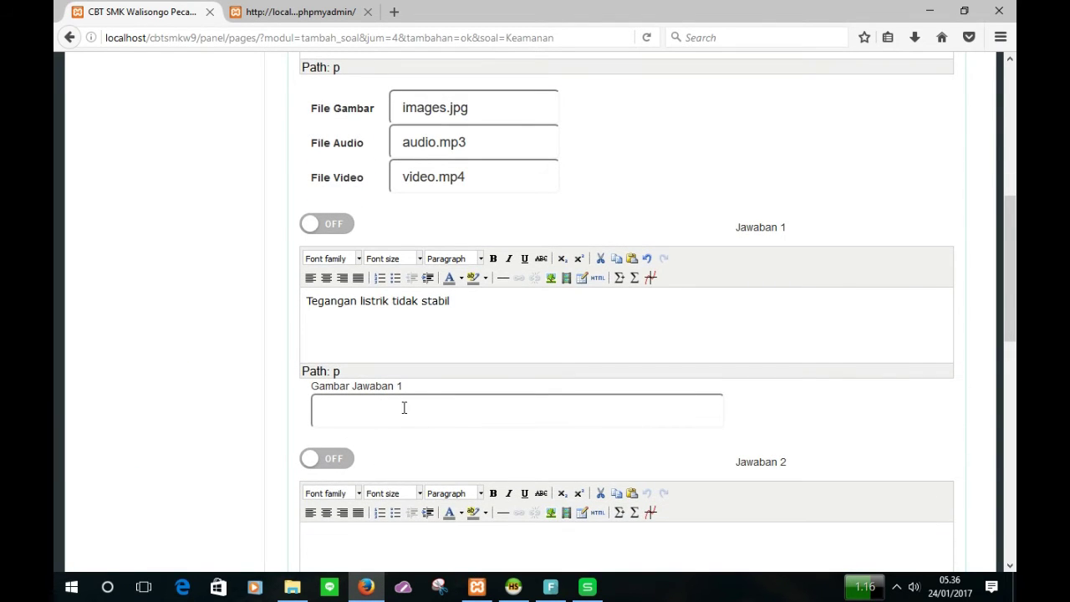
Step: Copy the images.jpg value from File Gambar into Gambar Jawaban 1
left_click(404, 404)
left_click_drag(486, 107, 403, 99)
key("ctrl+c")
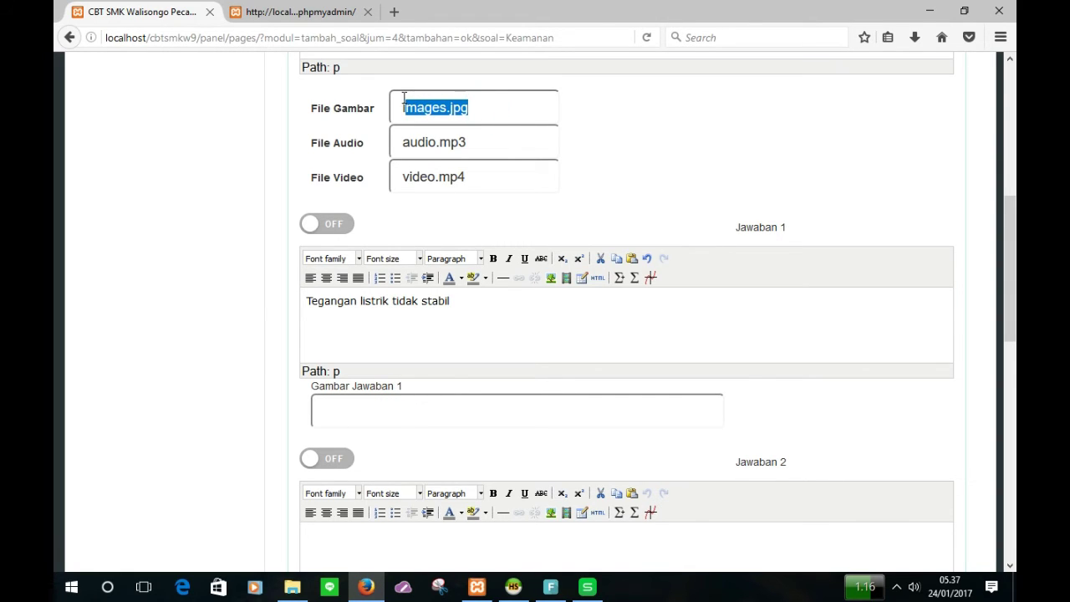
left_click(407, 407)
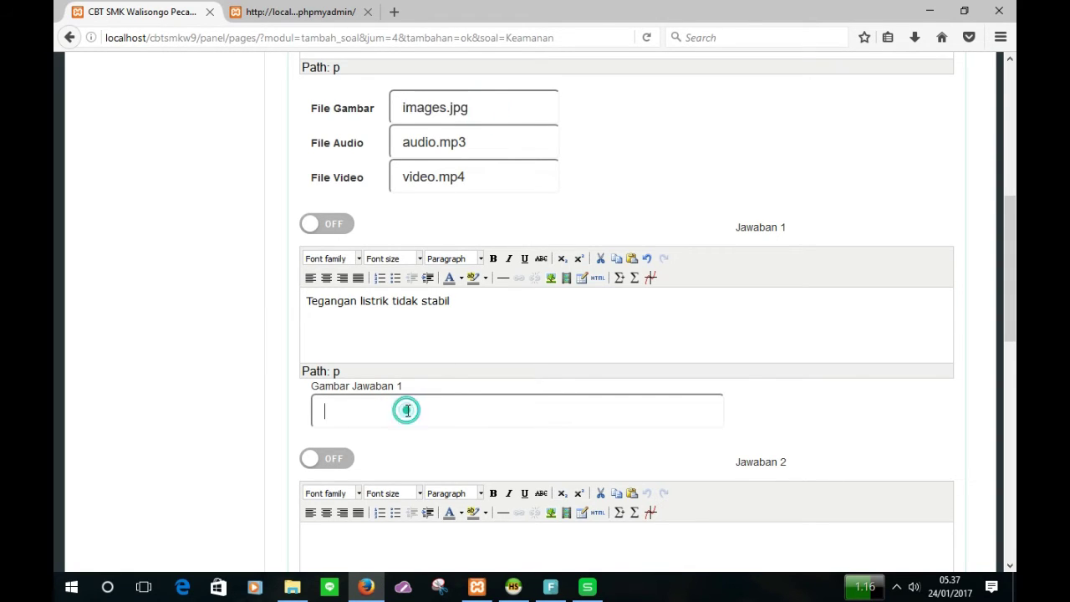
key("ctrl+v")
scroll(415, 418, "down", 2)
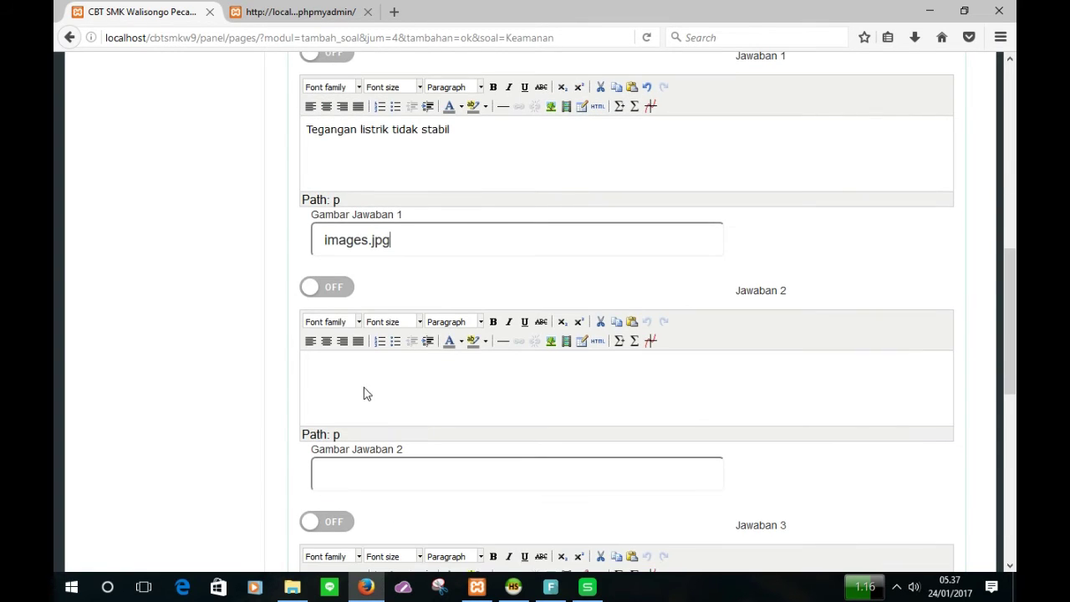
Step: Copy 'Pencurian hak akses' from spreadsheet cell E2 into the Jawaban 2 editor
left_click(360, 385)
left_click(588, 587)
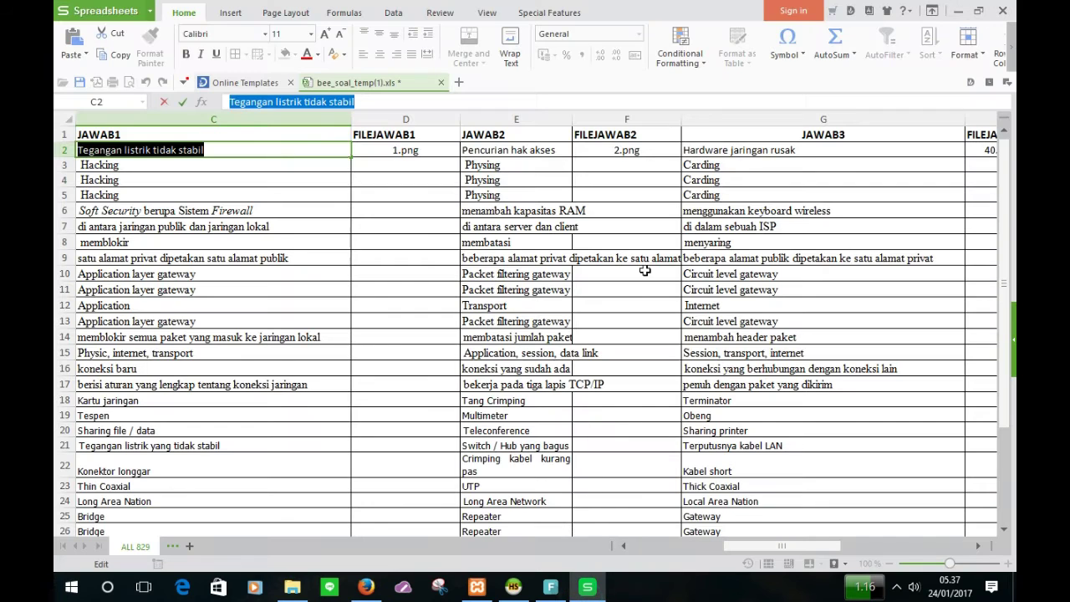
left_click(505, 151)
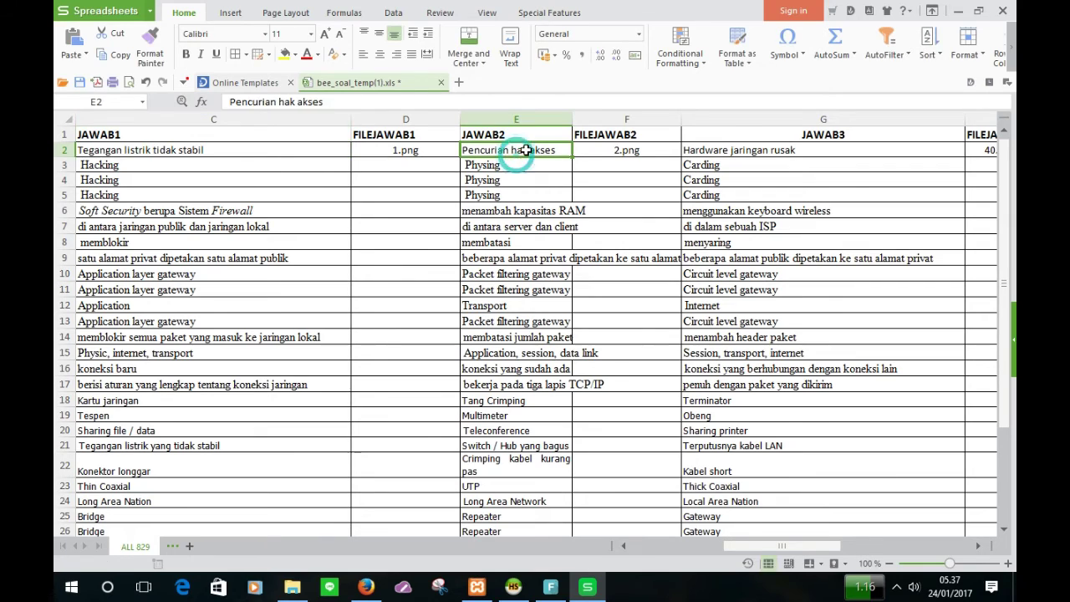
double_click(537, 150)
left_click_drag(561, 151, 463, 151)
key("ctrl+c")
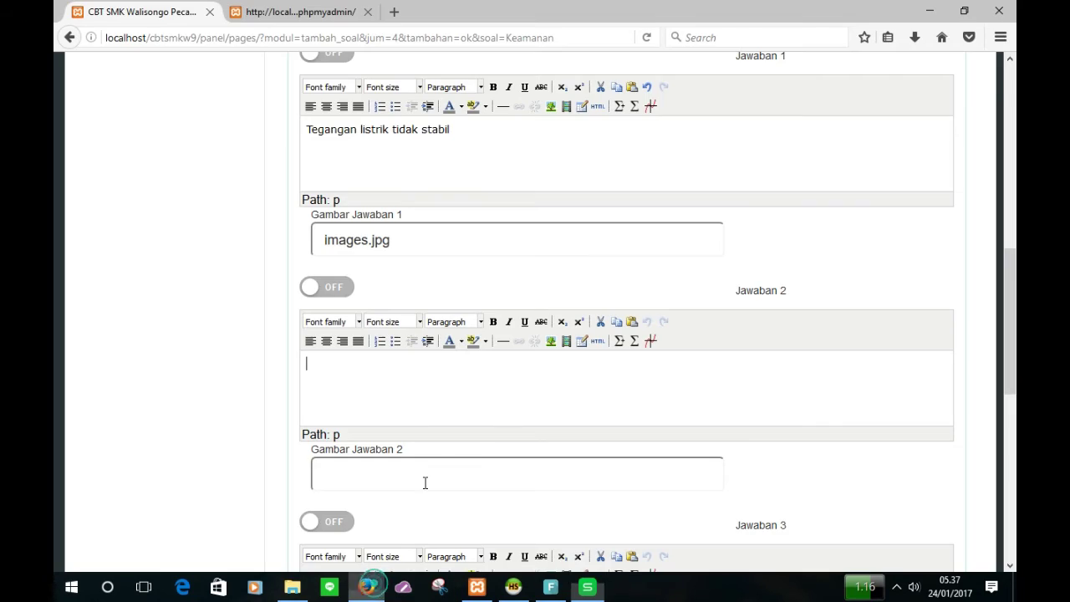
left_click(366, 587)
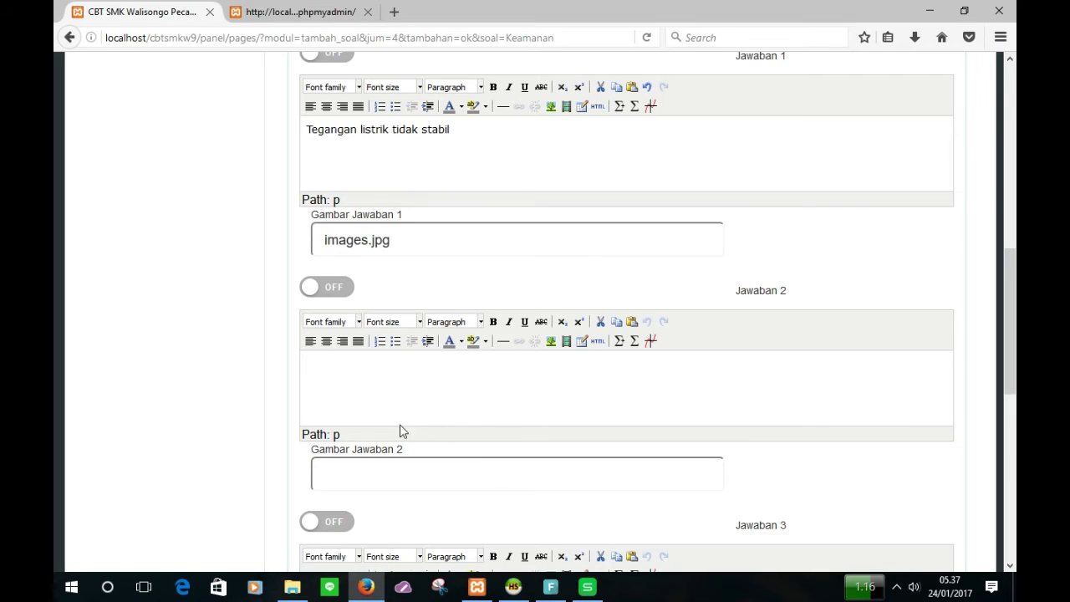
left_click(401, 404)
key("ctrl+v")
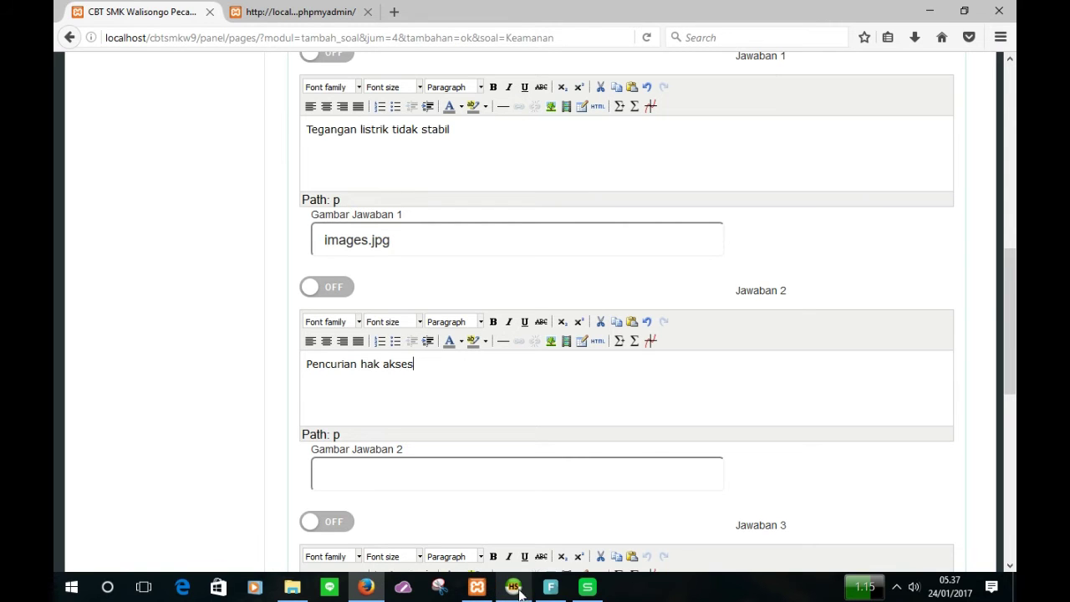
Step: Replace Gambar Jawaban 1 with 1.png and set Gambar Jawaban 2 to 2.png
left_click(586, 589)
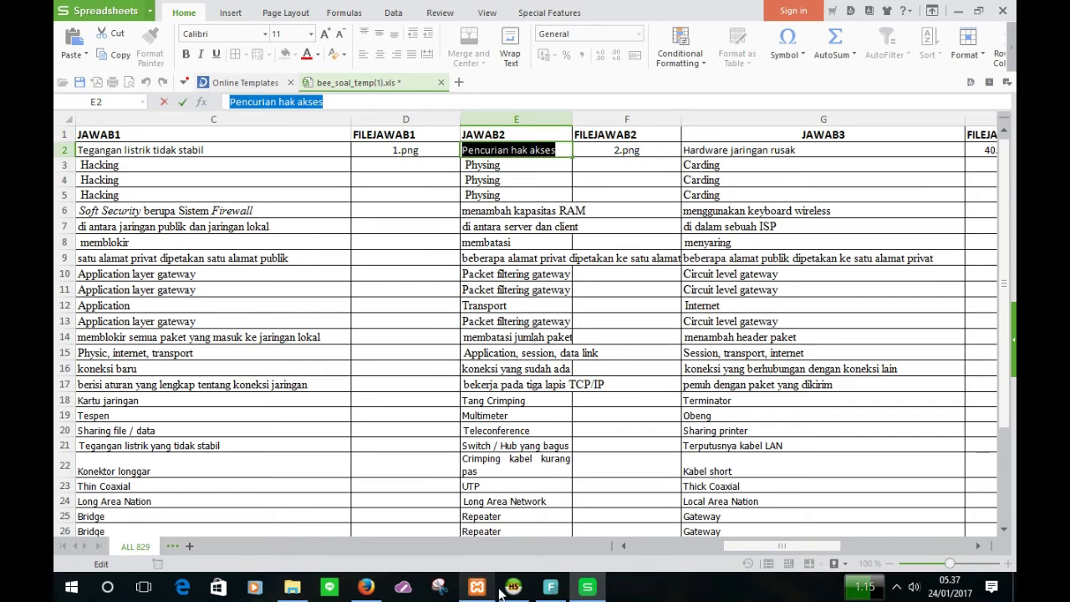
left_click(366, 587)
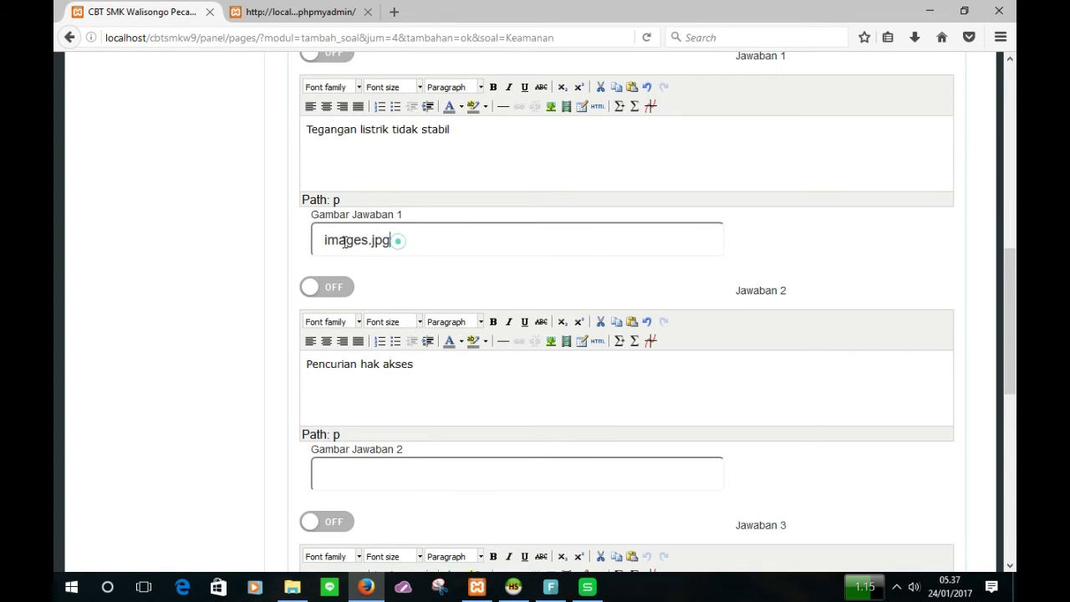
left_click_drag(399, 241, 318, 242)
type("1")
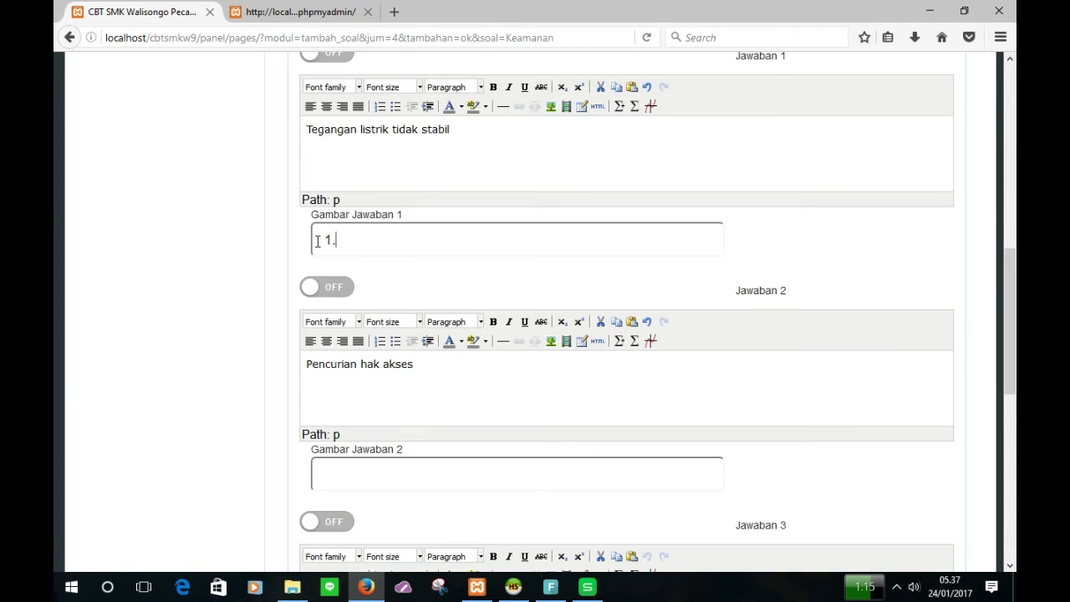
type(".png")
left_click(359, 472)
type("2.png")
scroll(359, 472, "down", 2)
left_click(370, 447)
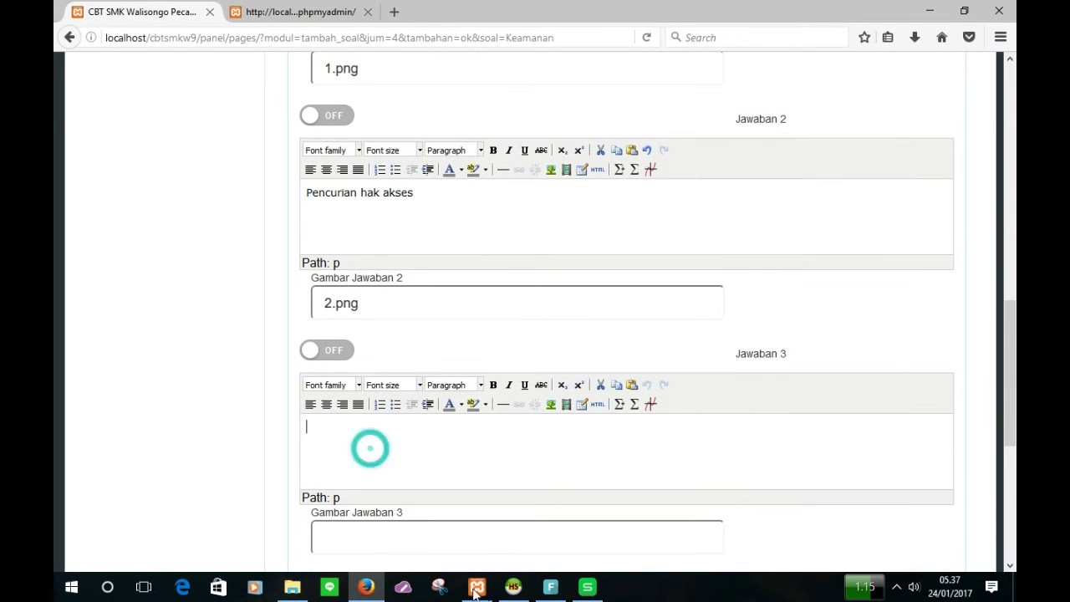
Step: Paste 'Hardware jaringan rusak' from cell G2 into Jawaban 3, with image 3.png
left_click(588, 589)
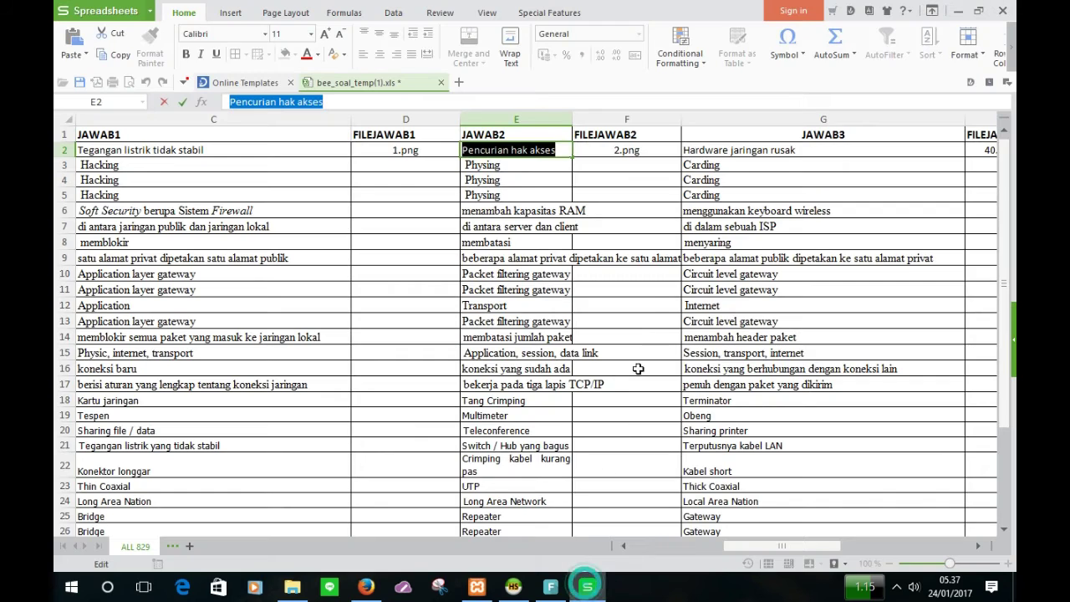
left_click(735, 153)
double_click(807, 152)
left_click_drag(807, 152, 681, 156)
key("ctrl+c")
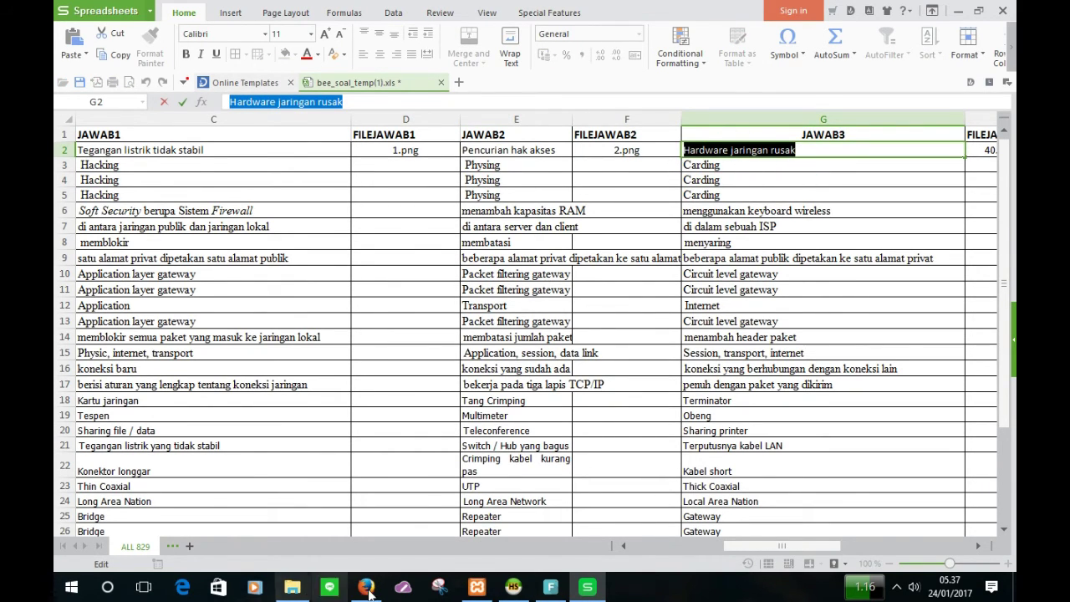
left_click(368, 590)
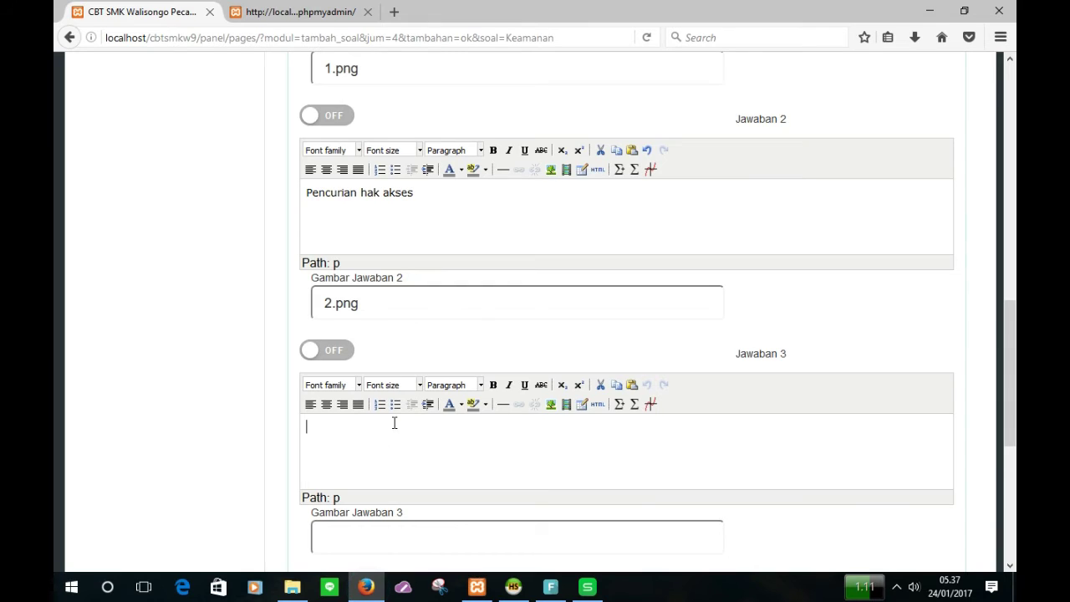
left_click(328, 430)
key("ctrl+v")
left_click(370, 543)
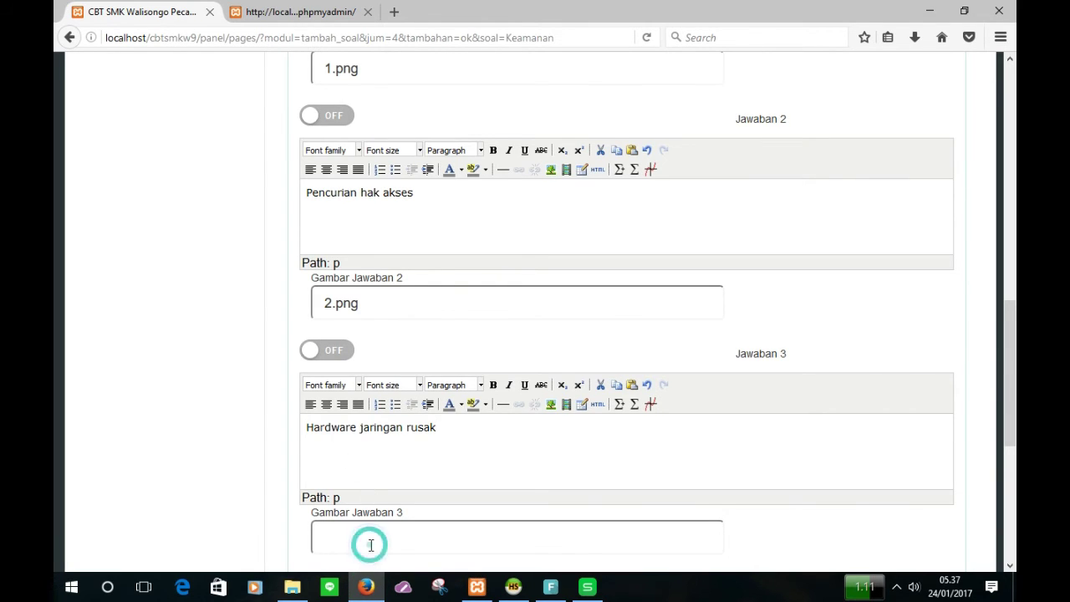
type("3.p")
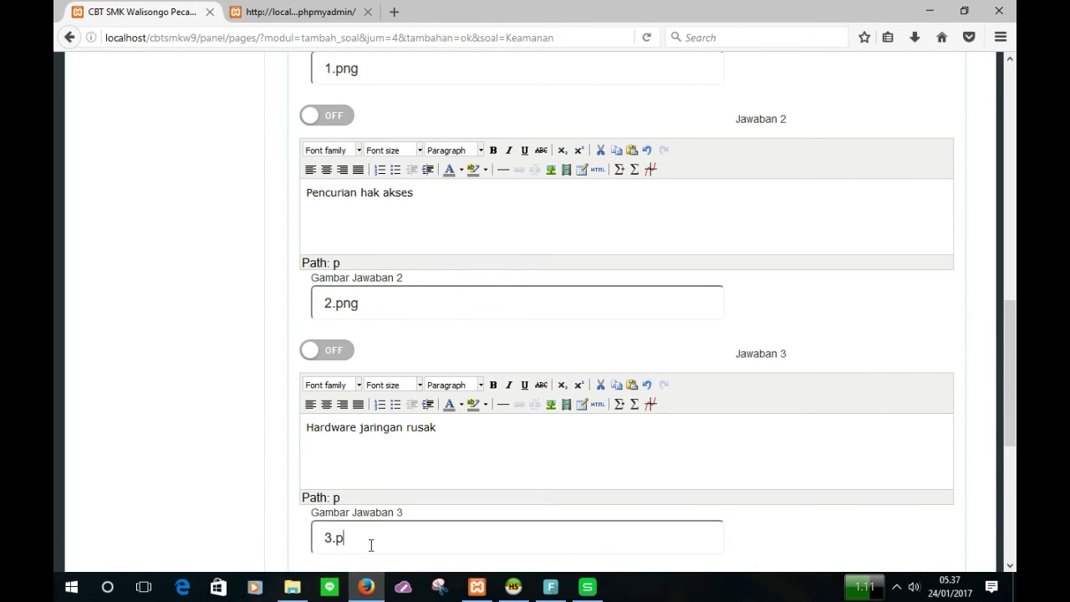
type("ng")
scroll(370, 545, "down", 4)
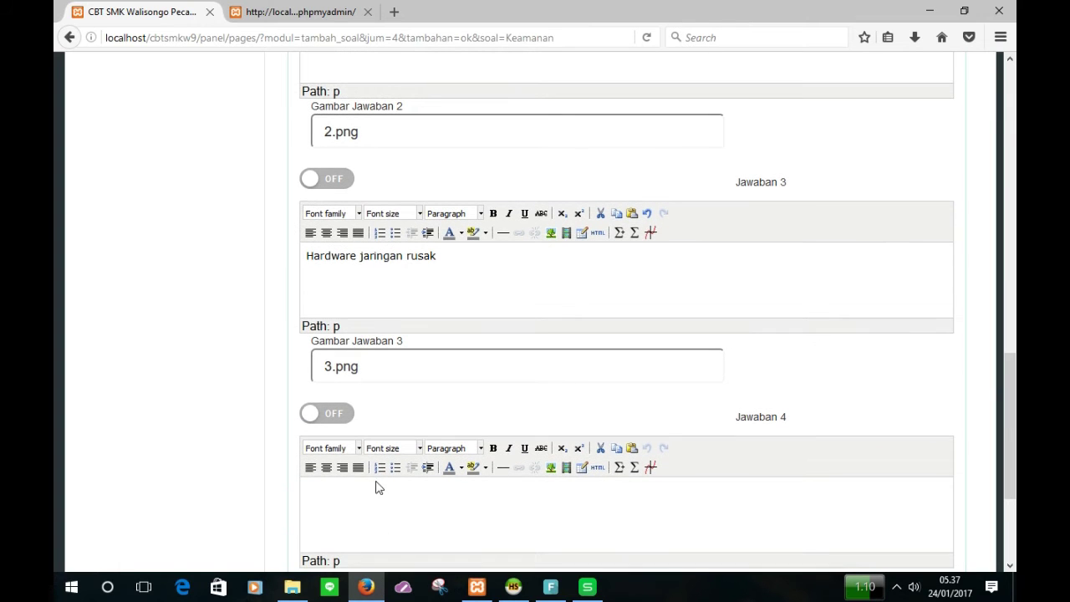
Step: Paste 'Kesalahan administrator' from cell I2 into Jawaban 4, with image 4.png
left_click(353, 508)
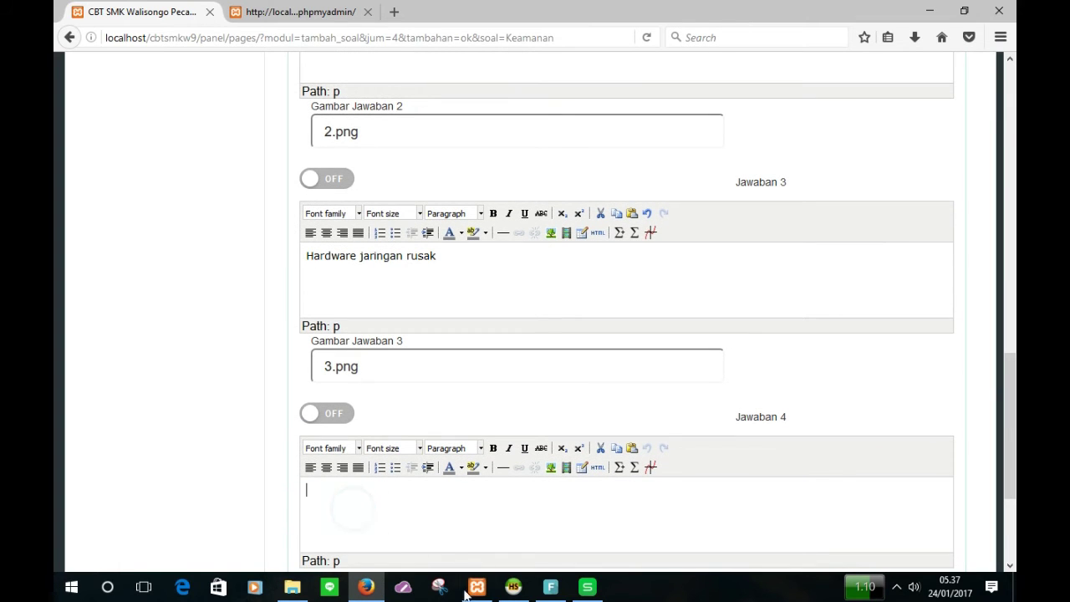
left_click(587, 588)
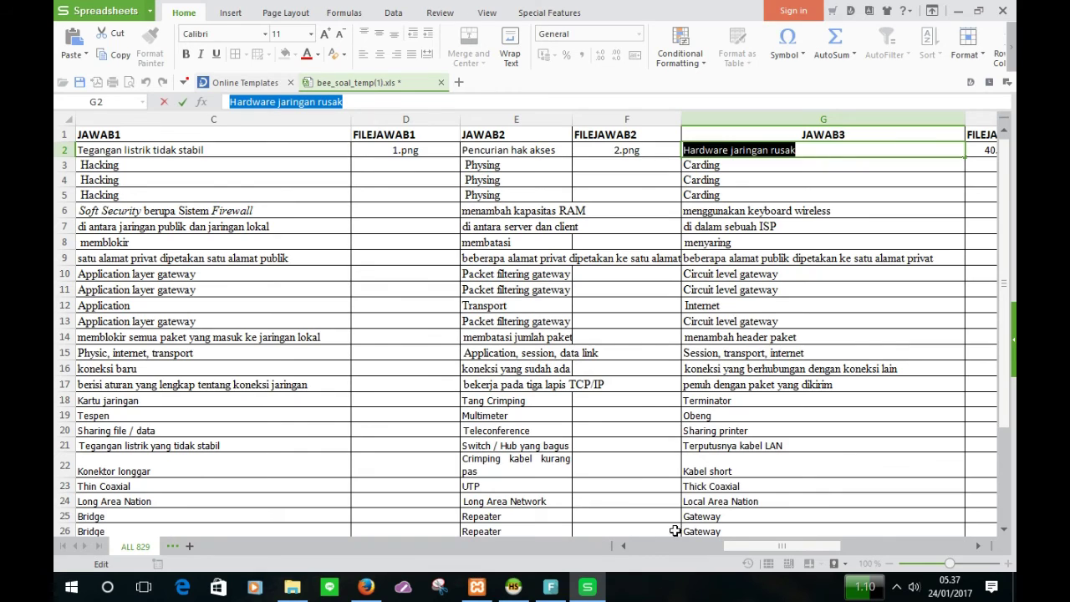
left_click_drag(782, 546, 820, 546)
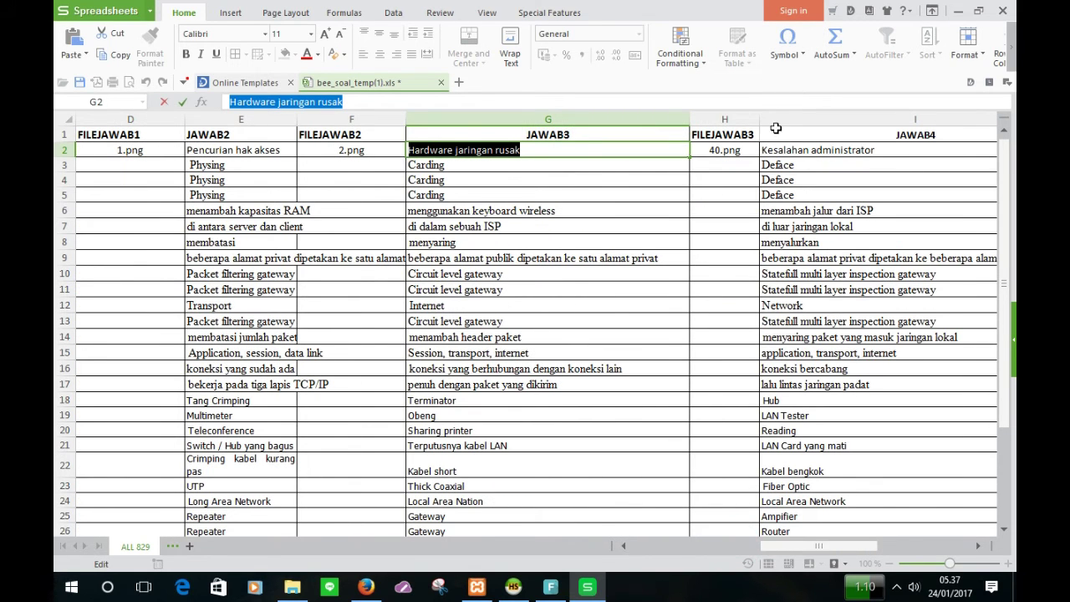
left_click(779, 148)
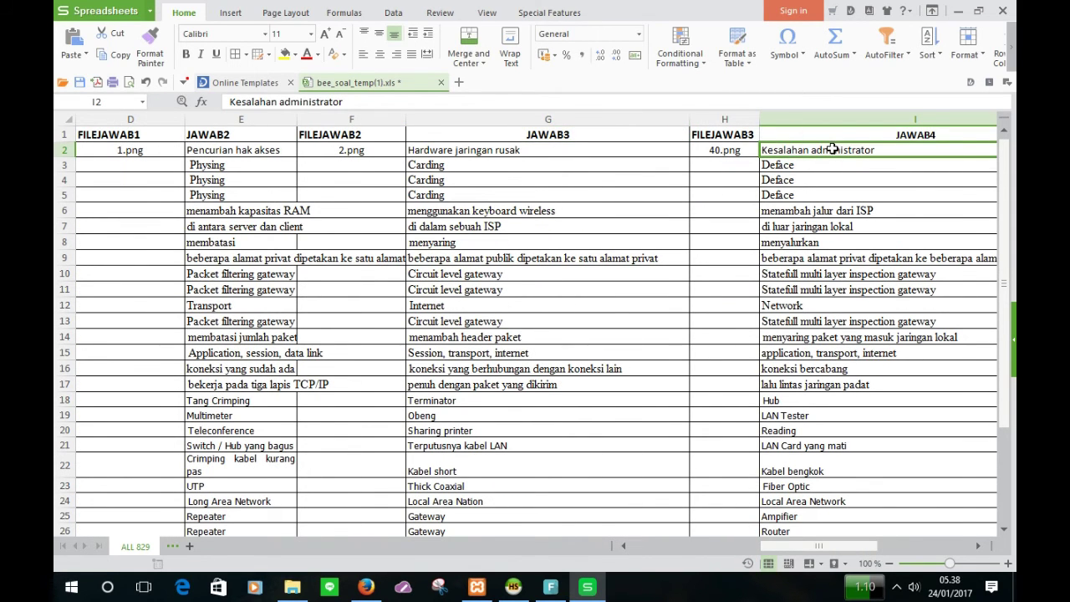
double_click(833, 149)
left_click_drag(836, 149, 643, 154)
key("ctrl+c")
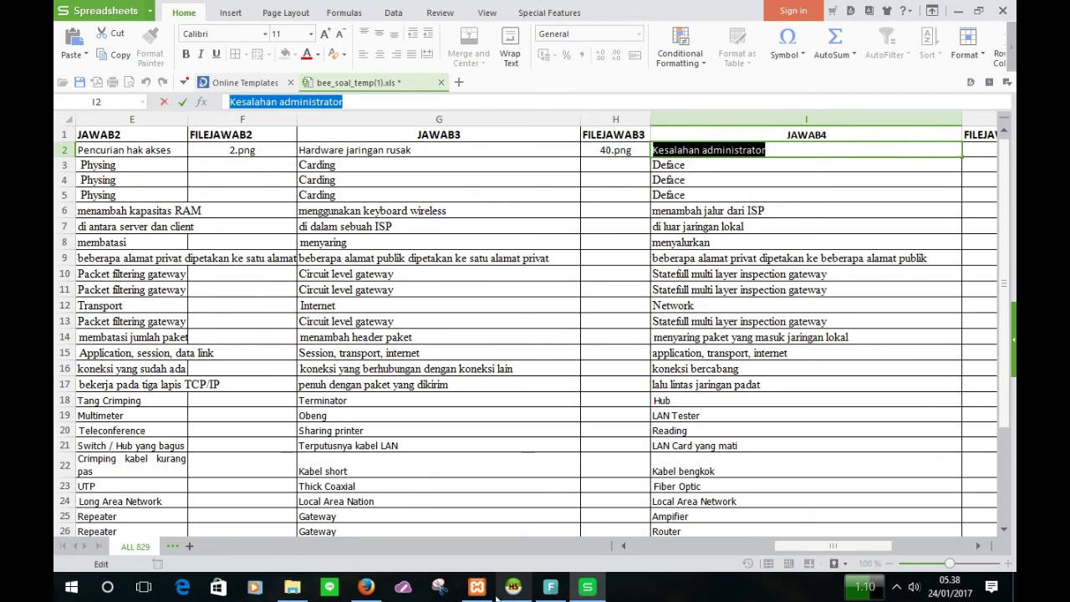
left_click(366, 586)
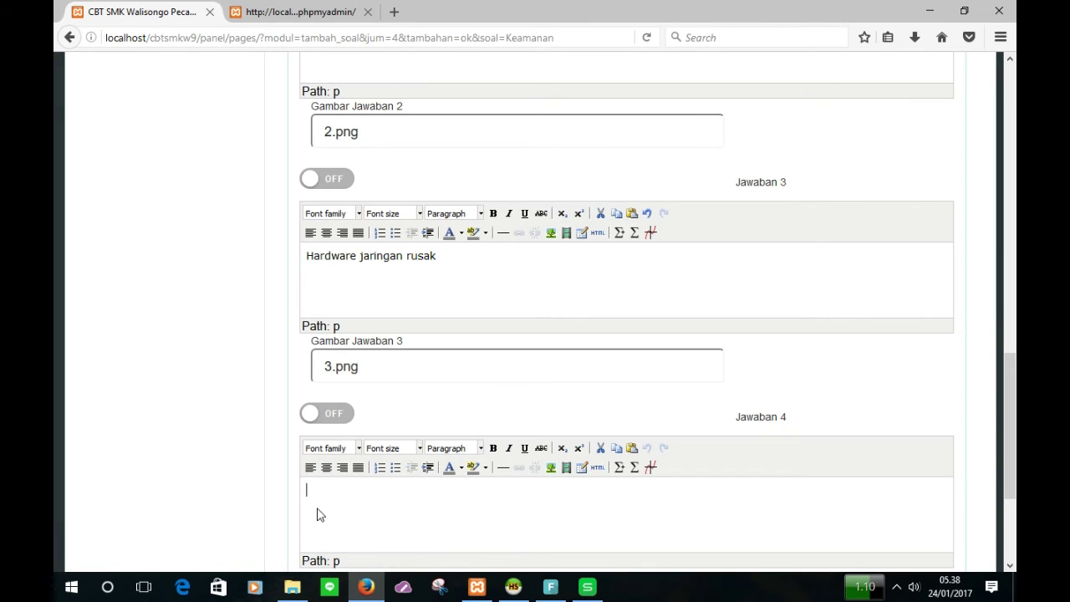
key("ctrl+v")
scroll(357, 526, "down", 2)
left_click(356, 522)
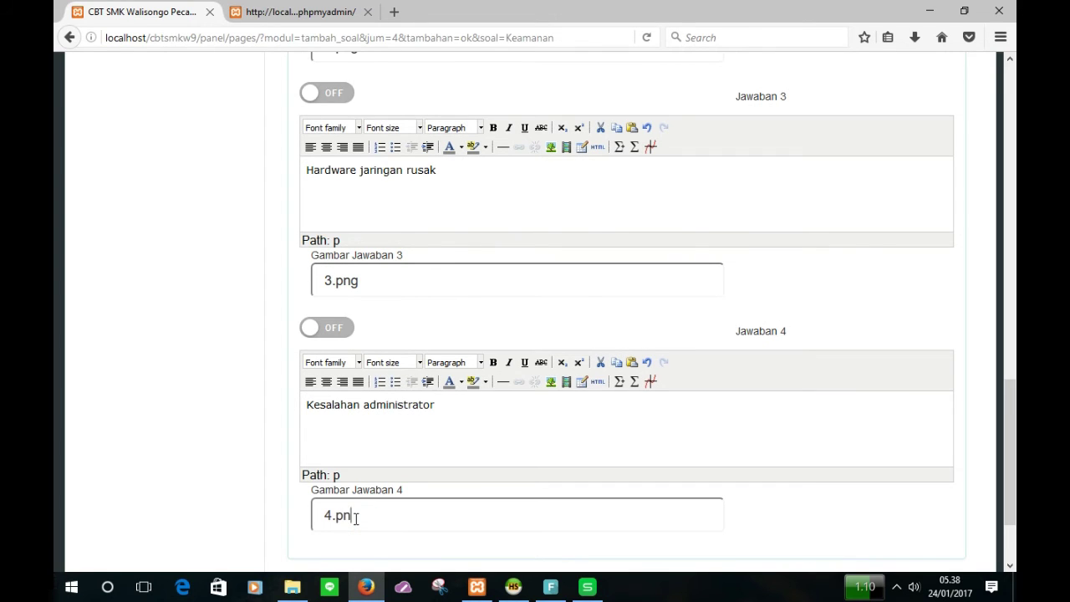
scroll(356, 519, "down", 3)
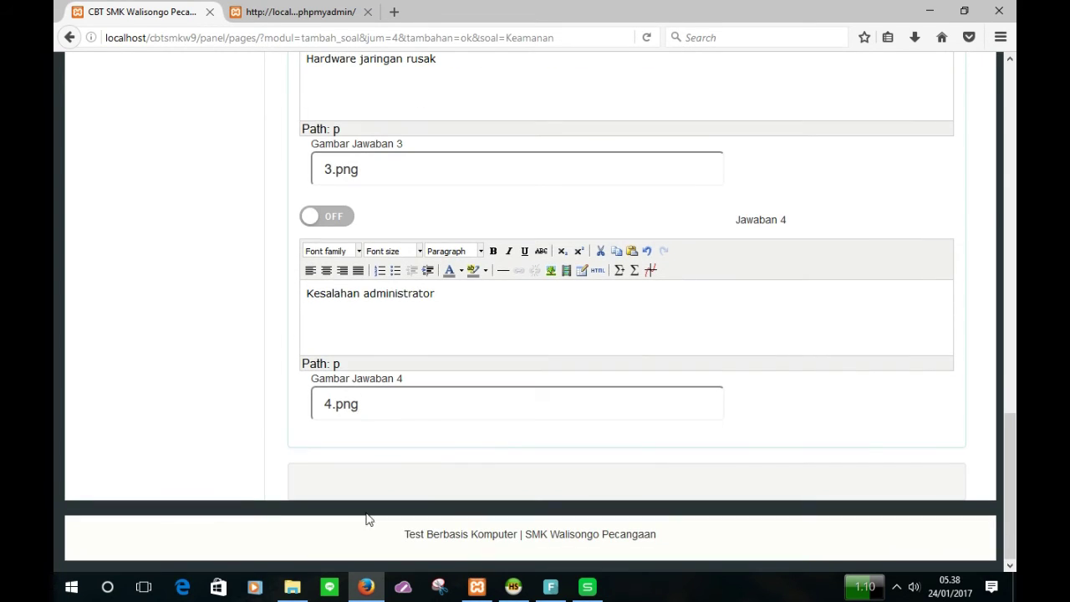
scroll(988, 469, "up", 2)
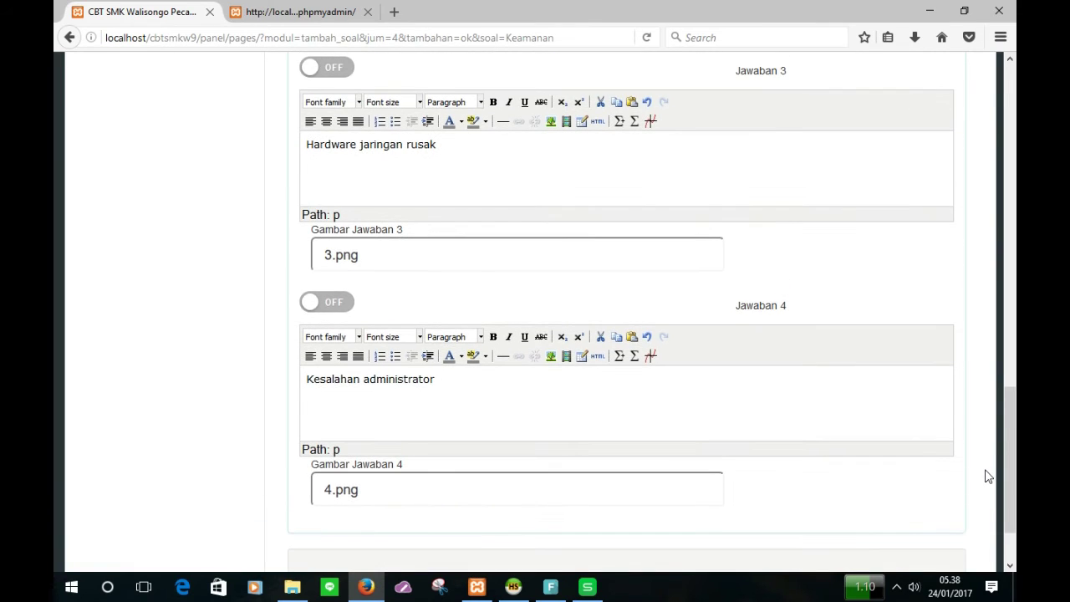
scroll(988, 476, "down", 2)
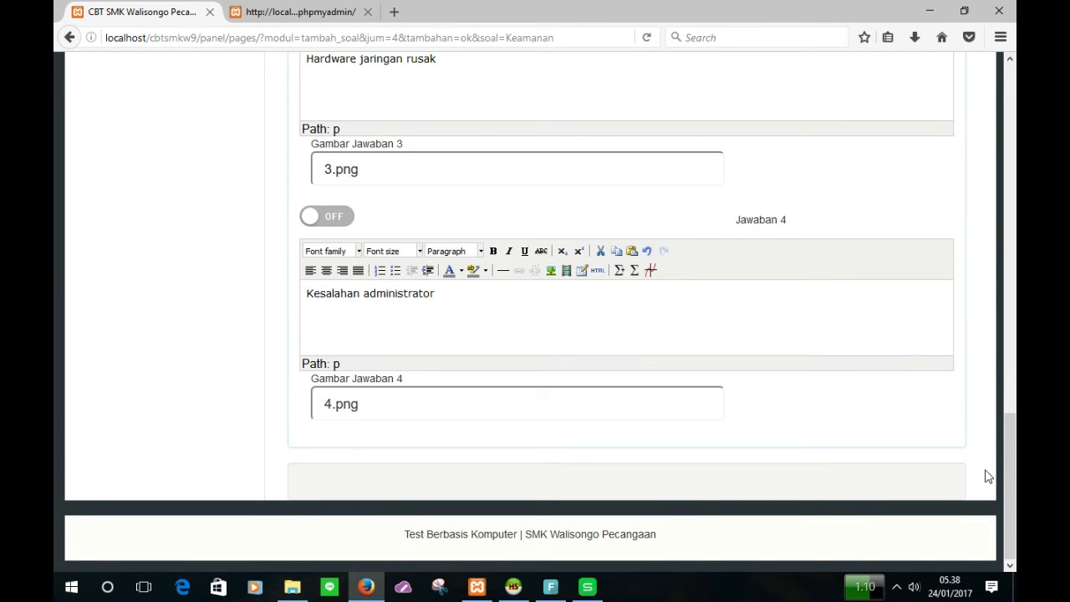
scroll(988, 475, "up", 10)
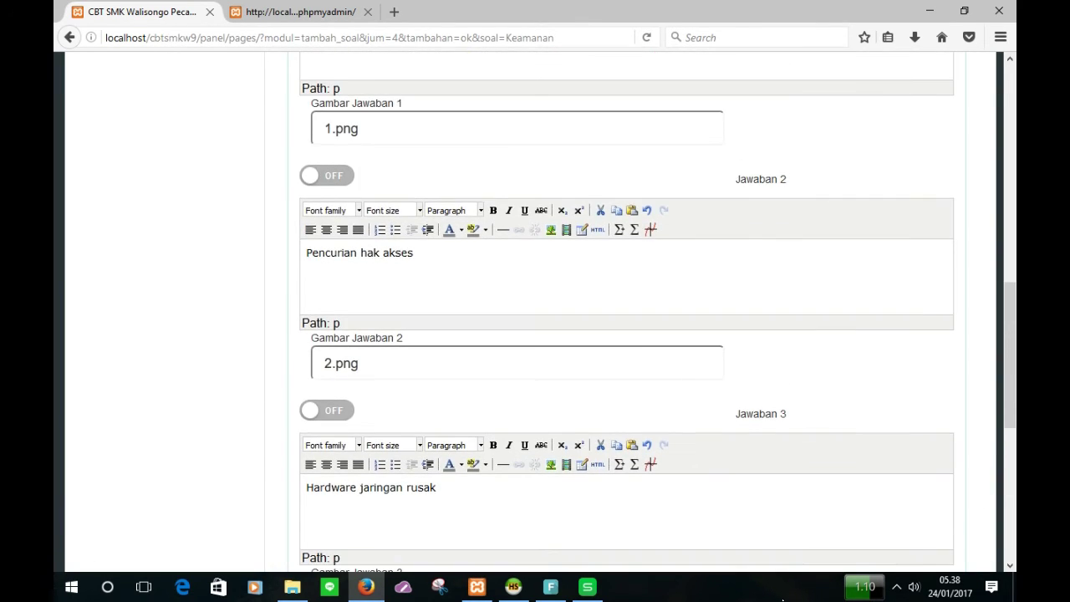
Step: Check answer key cell P2 (value 2) and switch the Jawaban 2 correct-answer toggle on
left_click(589, 587)
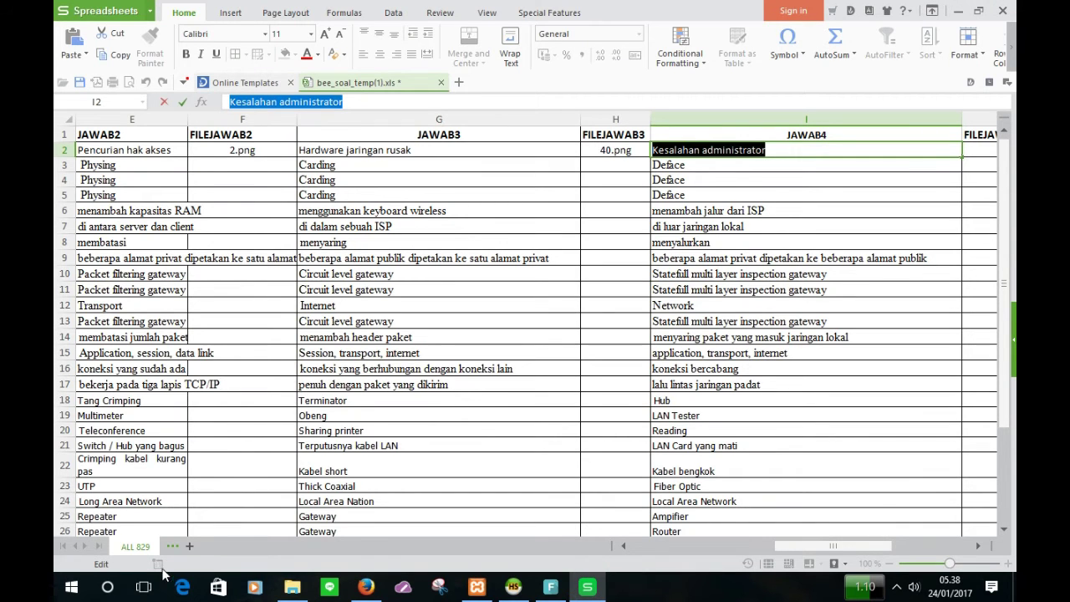
left_click_drag(846, 549, 935, 542)
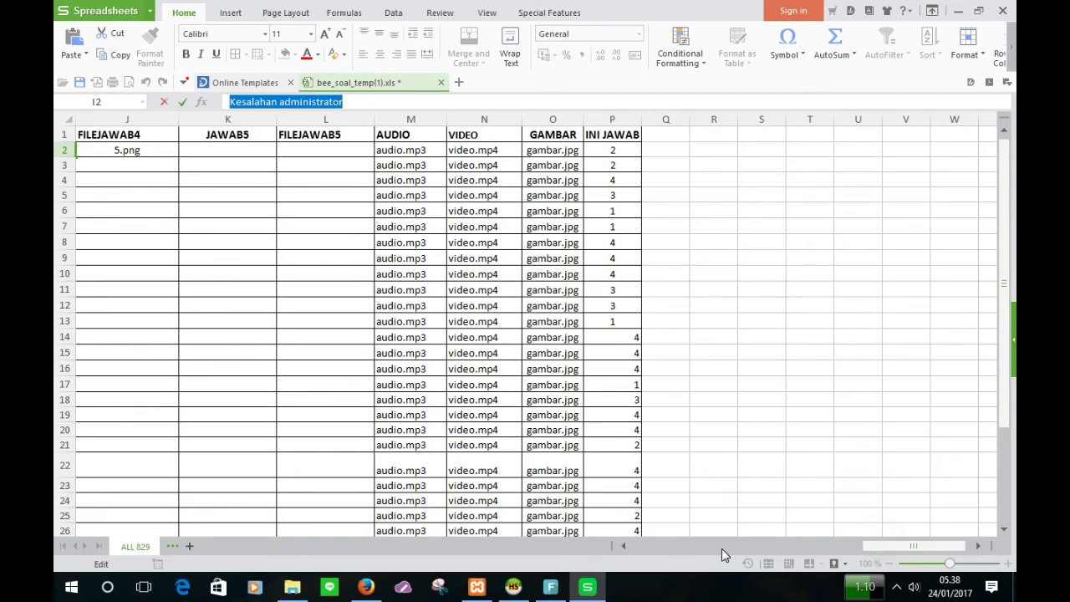
left_click(626, 151)
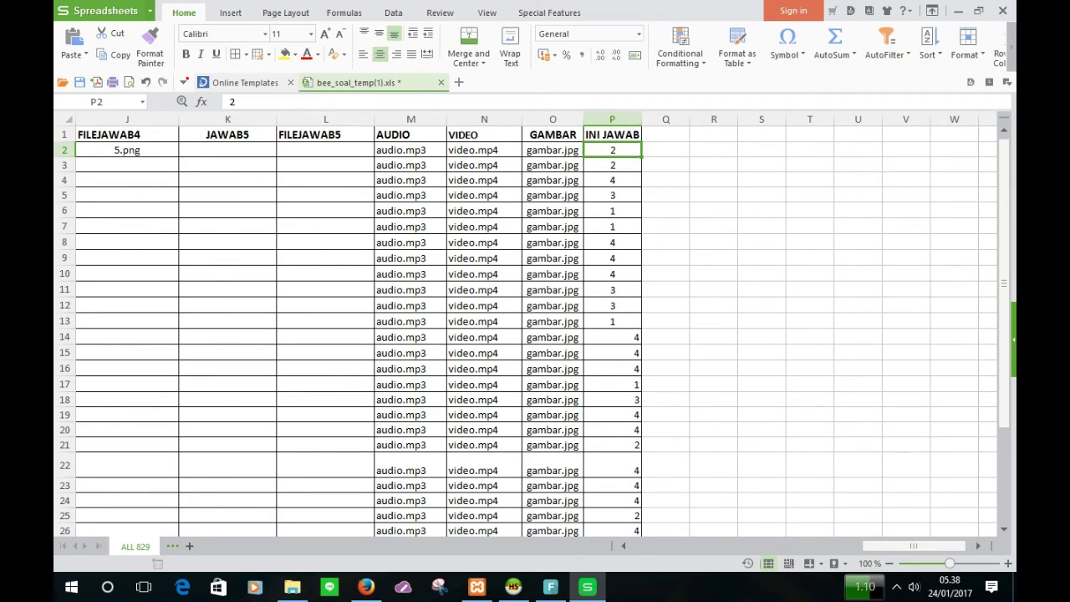
left_click(366, 587)
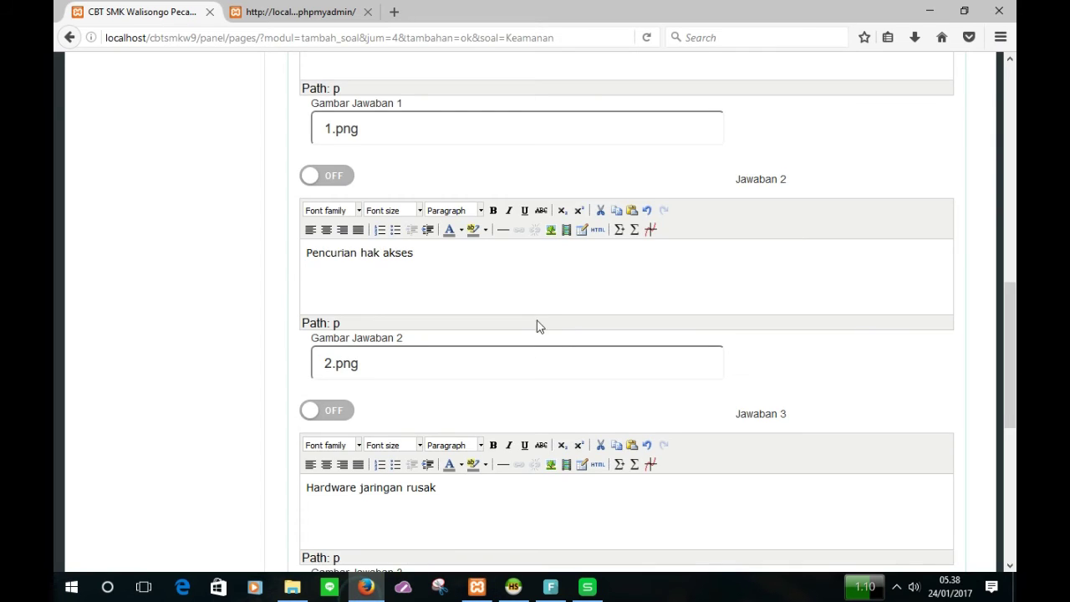
scroll(539, 323, "up", 6)
scroll(542, 322, "up", 3)
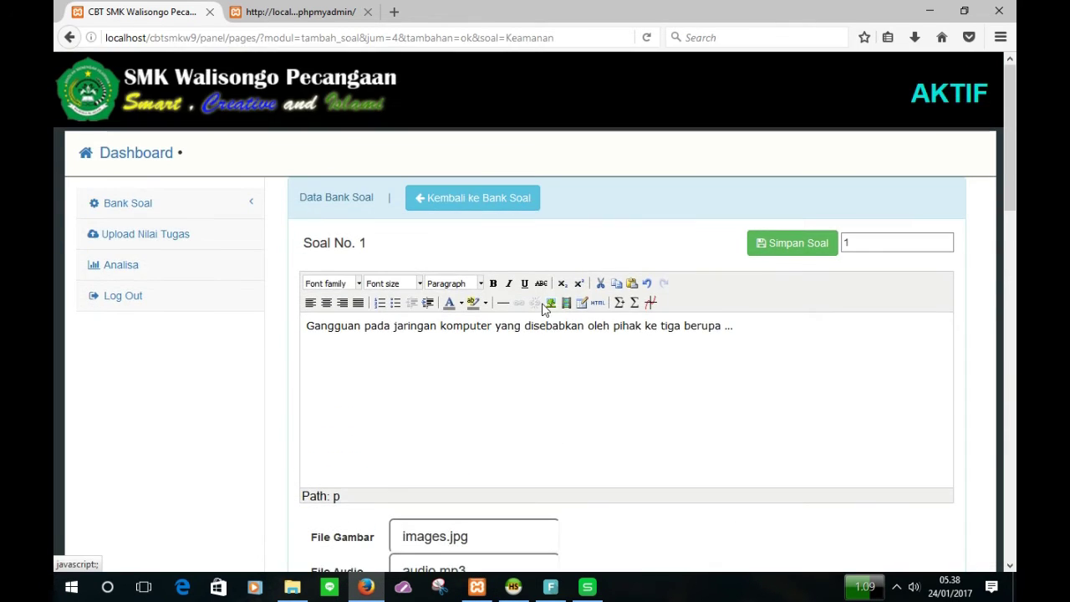
scroll(542, 310, "down", 6)
scroll(541, 310, "down", 3)
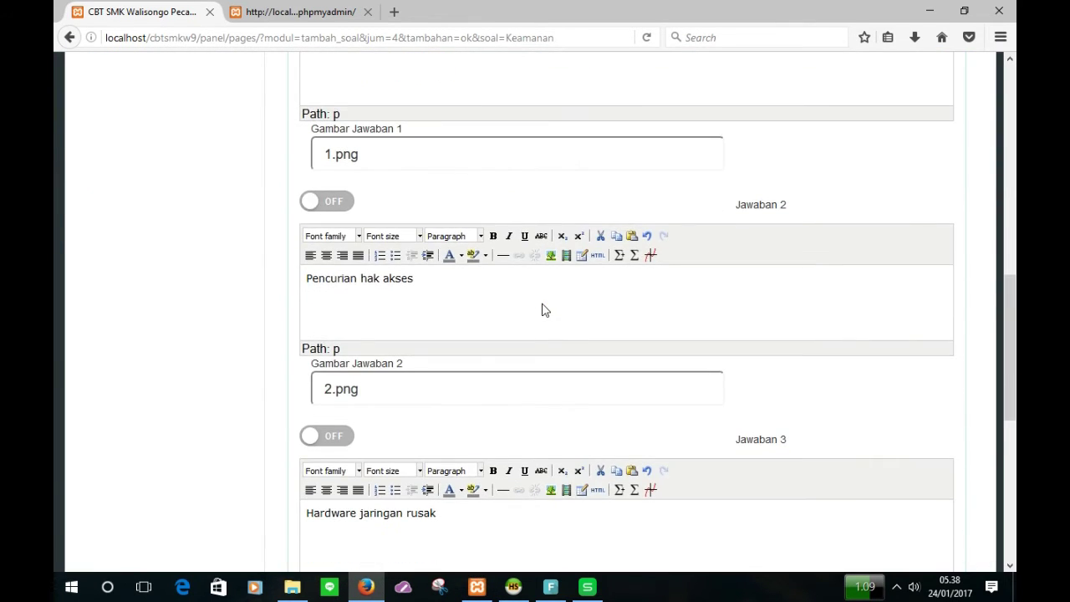
left_click(333, 203)
scroll(589, 420, "down", 2)
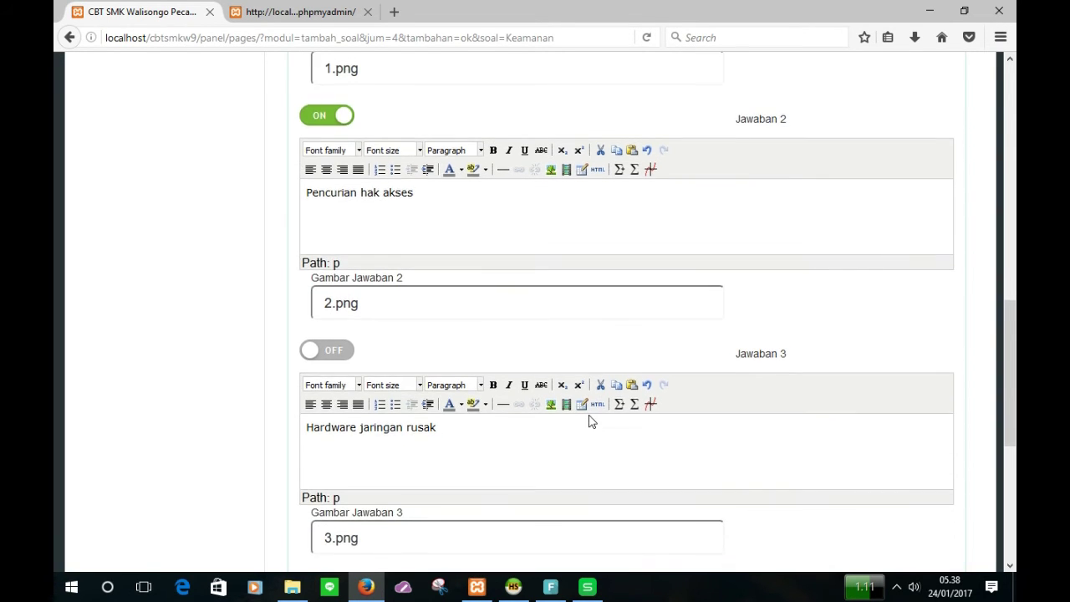
scroll(589, 420, "down", 5)
scroll(590, 420, "up", 6)
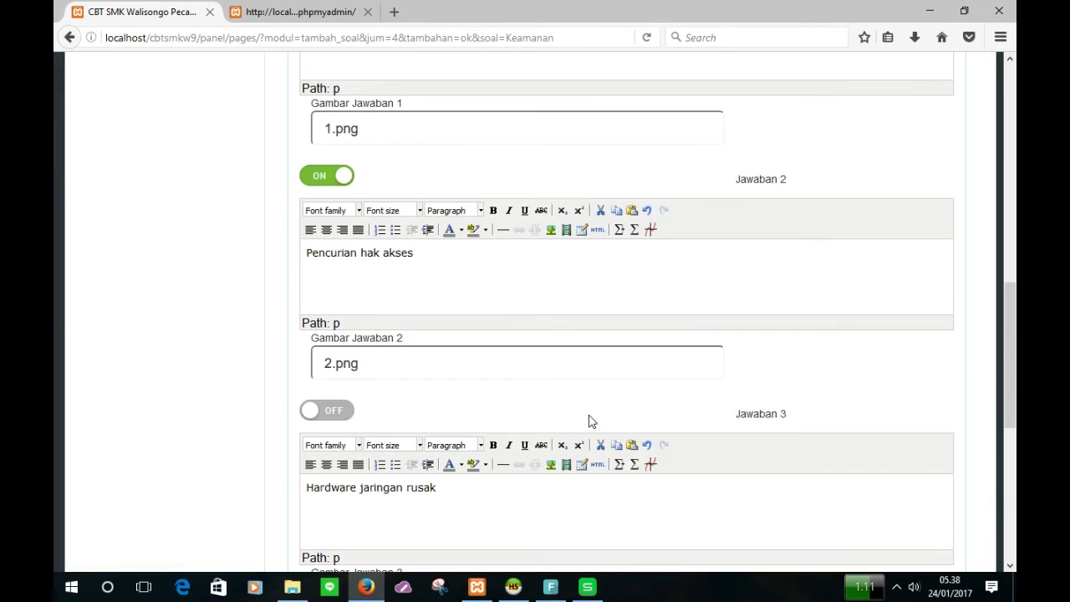
scroll(590, 421, "up", 10)
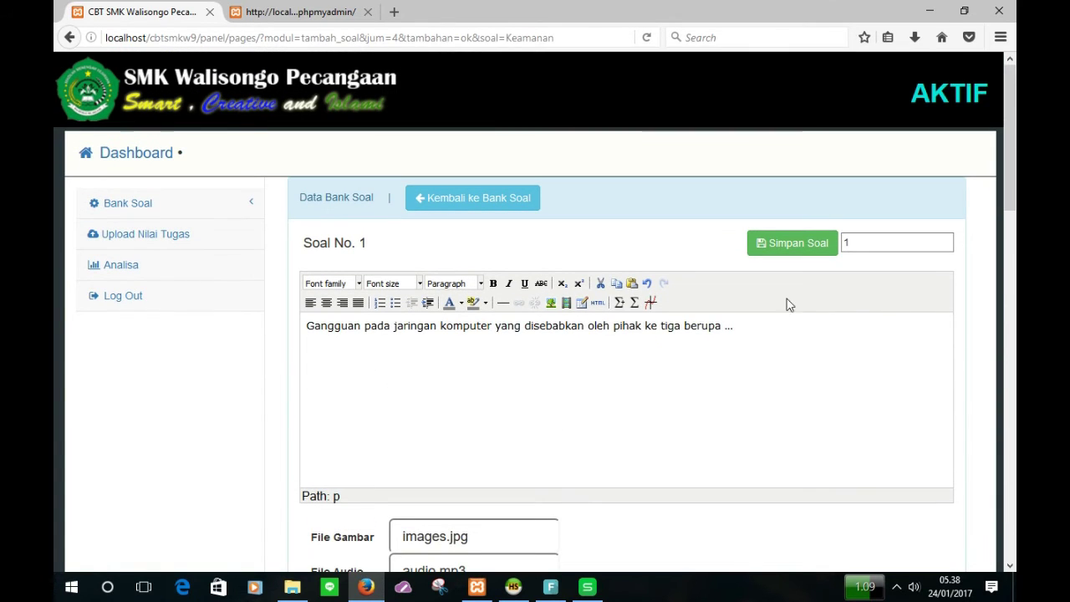
Step: Save question 1, dismiss the success message, and go to Bank Soal > Bank Soal
left_click(792, 249)
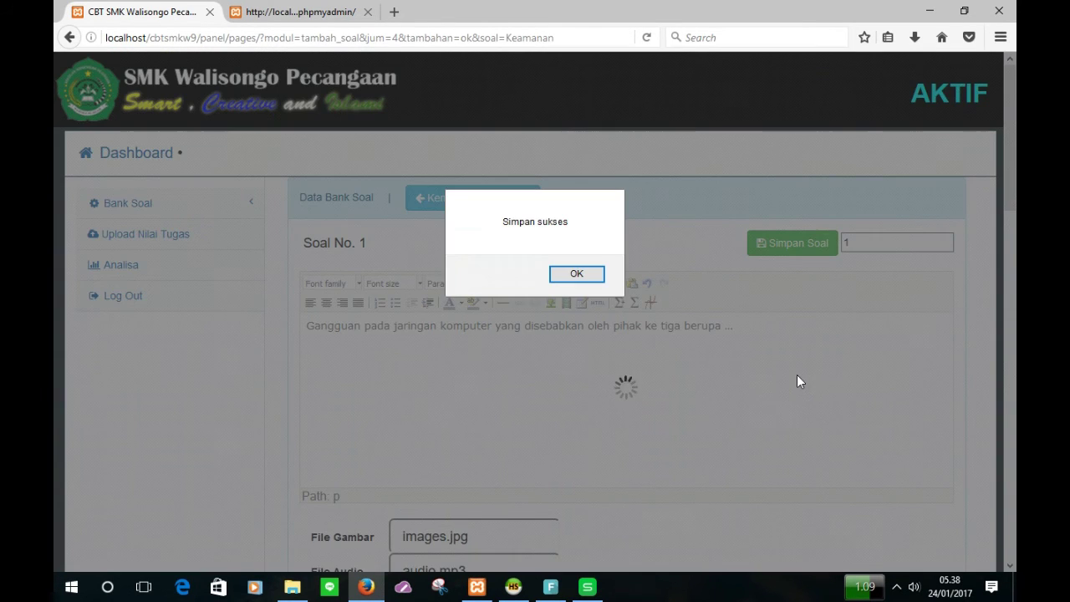
left_click(576, 274)
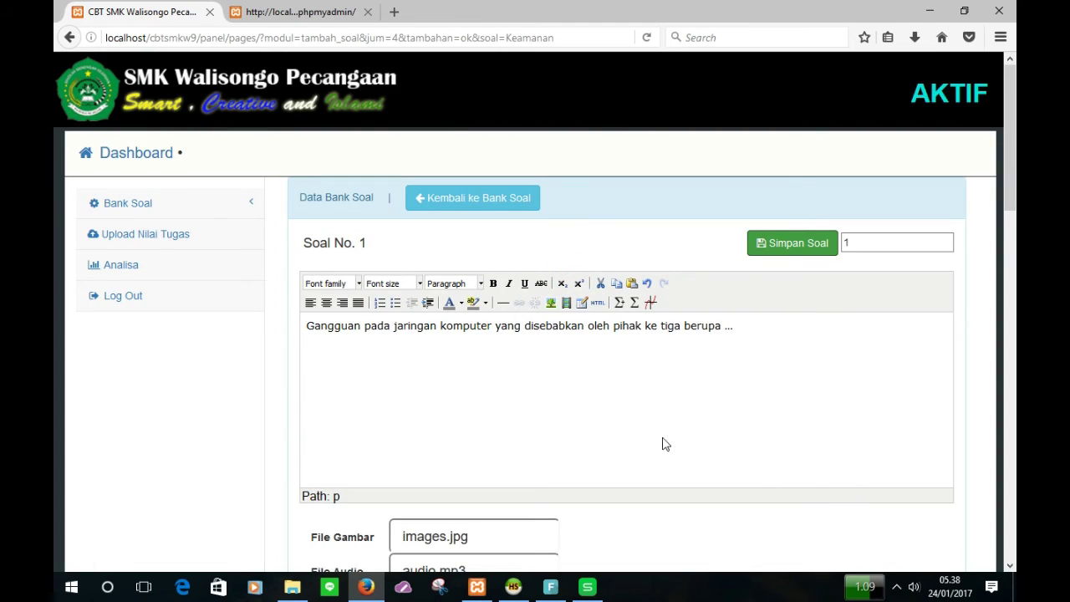
left_click(451, 203)
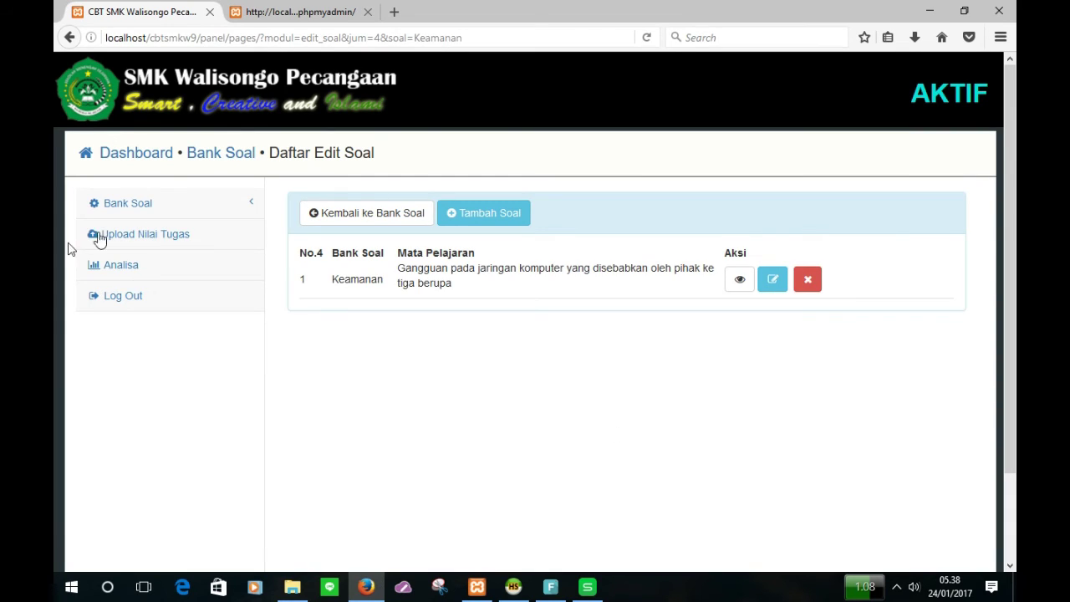
left_click(153, 205)
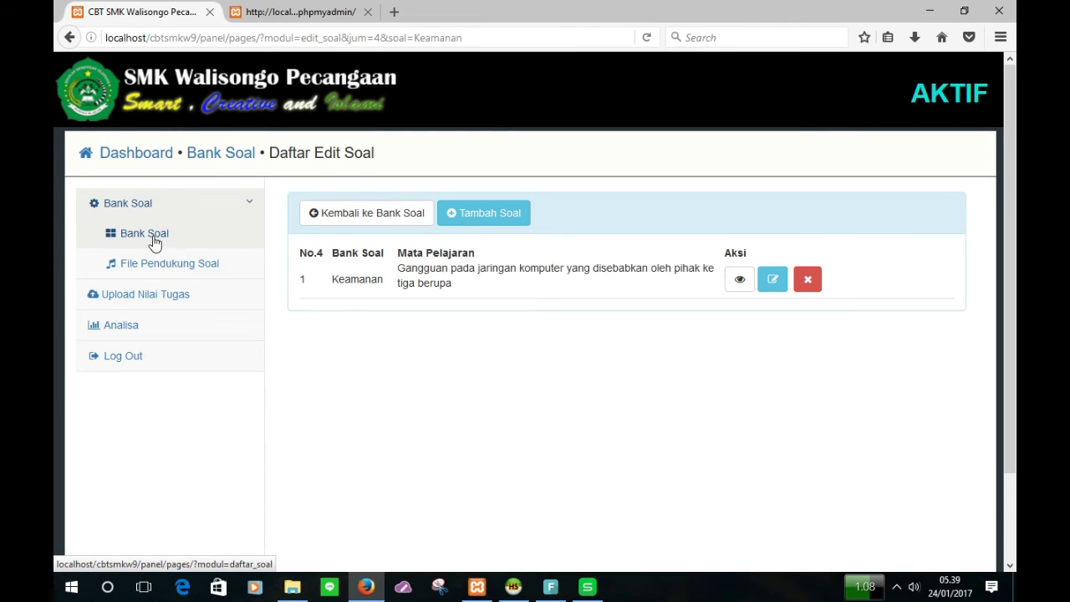
left_click(155, 241)
scroll(483, 411, "down", 3)
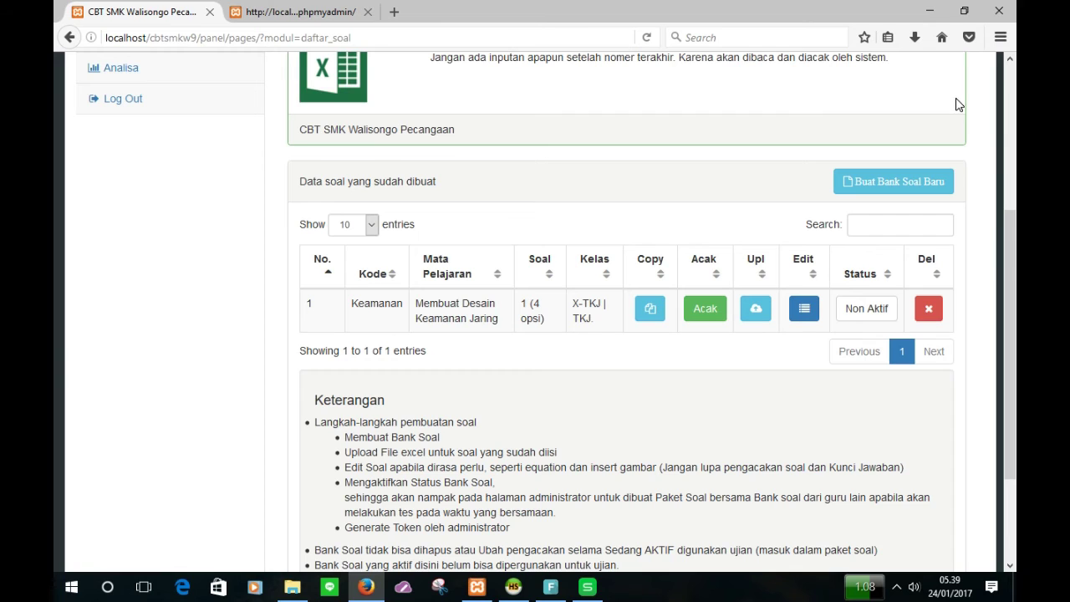
Step: Upload bee_soal_temp(1).xls on the Keamanan row and import its questions
left_click(752, 315)
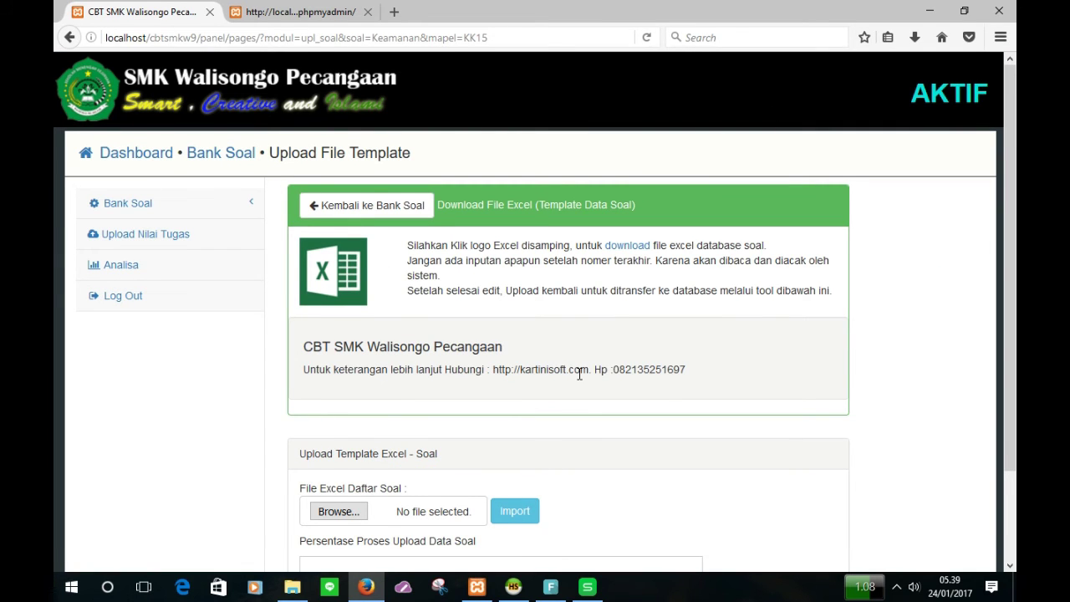
scroll(438, 377, "down", 2)
scroll(430, 393, "up", 2)
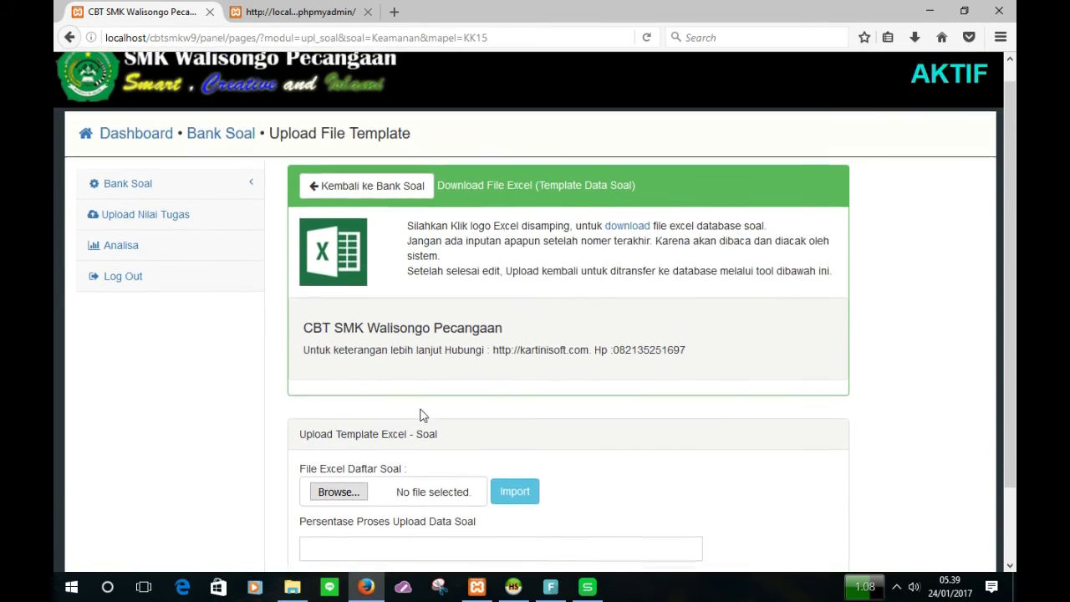
left_click(337, 494)
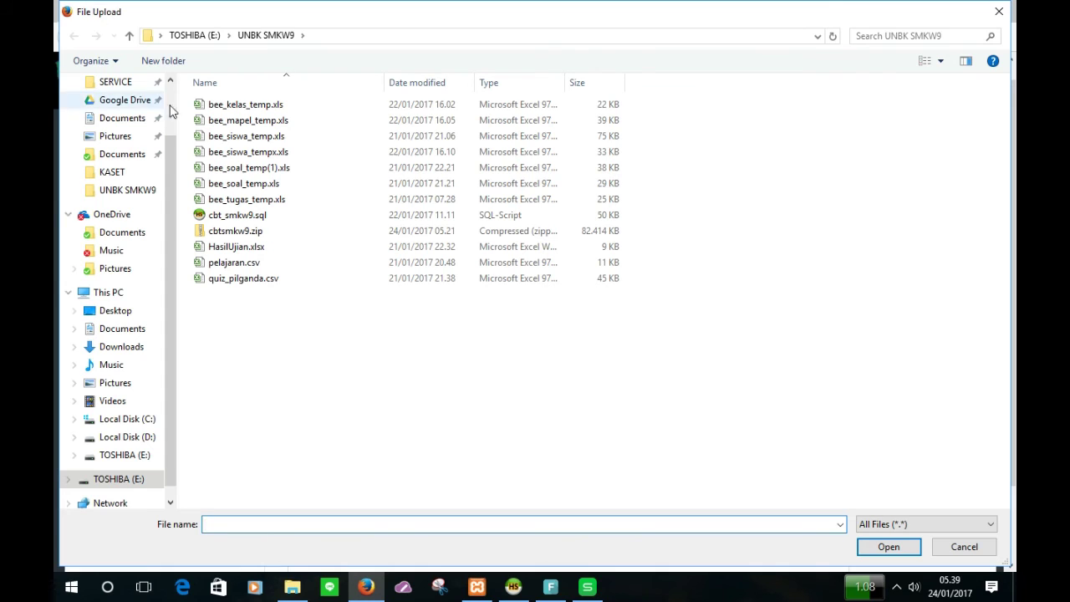
left_click(276, 168)
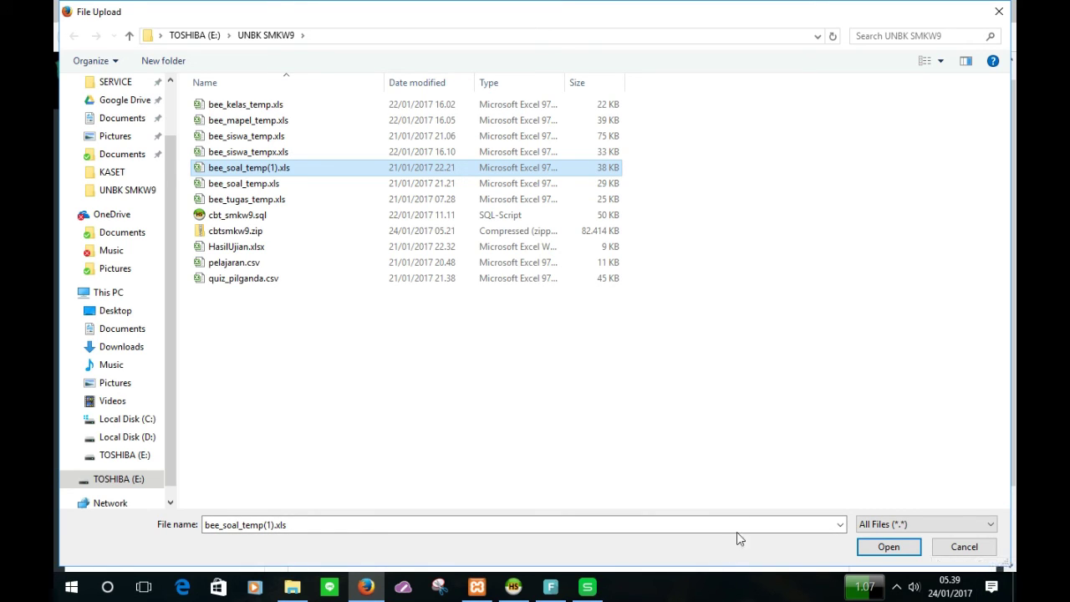
left_click(863, 550)
scroll(645, 454, "down", 1)
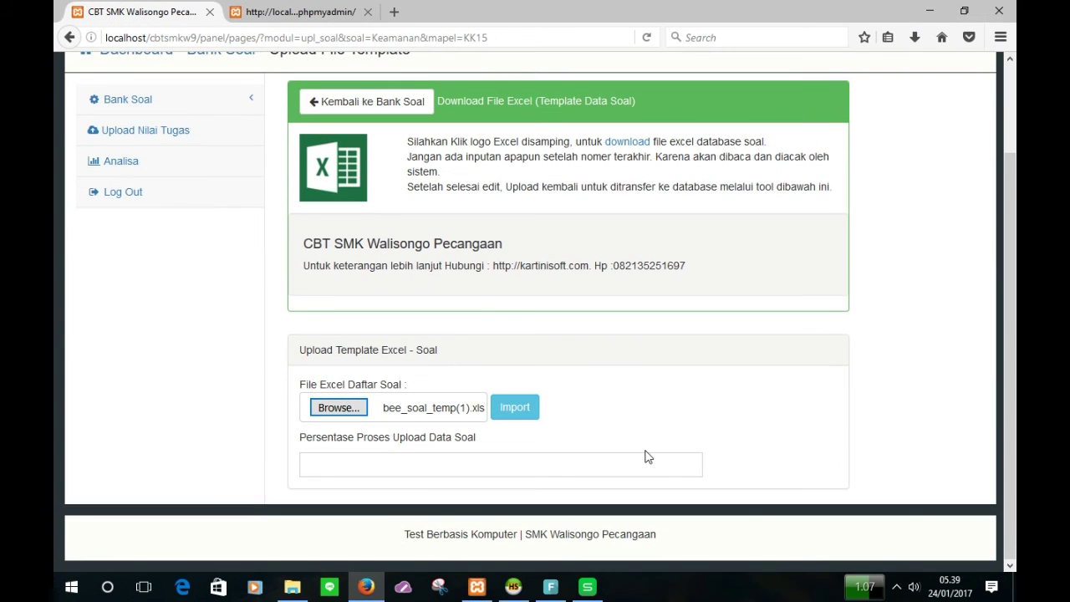
scroll(556, 456, "up", 3)
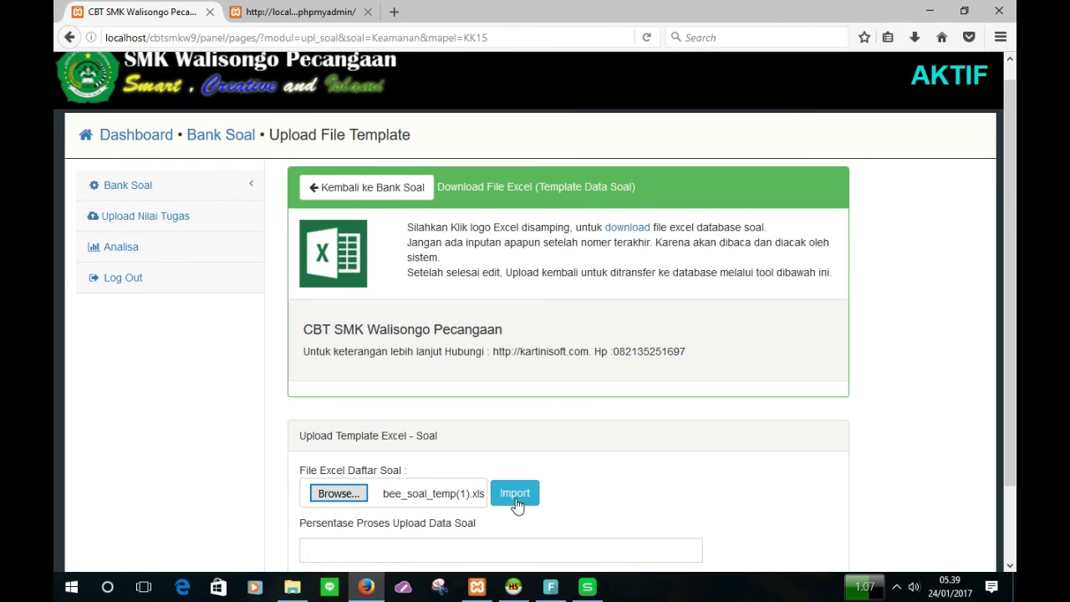
left_click(522, 494)
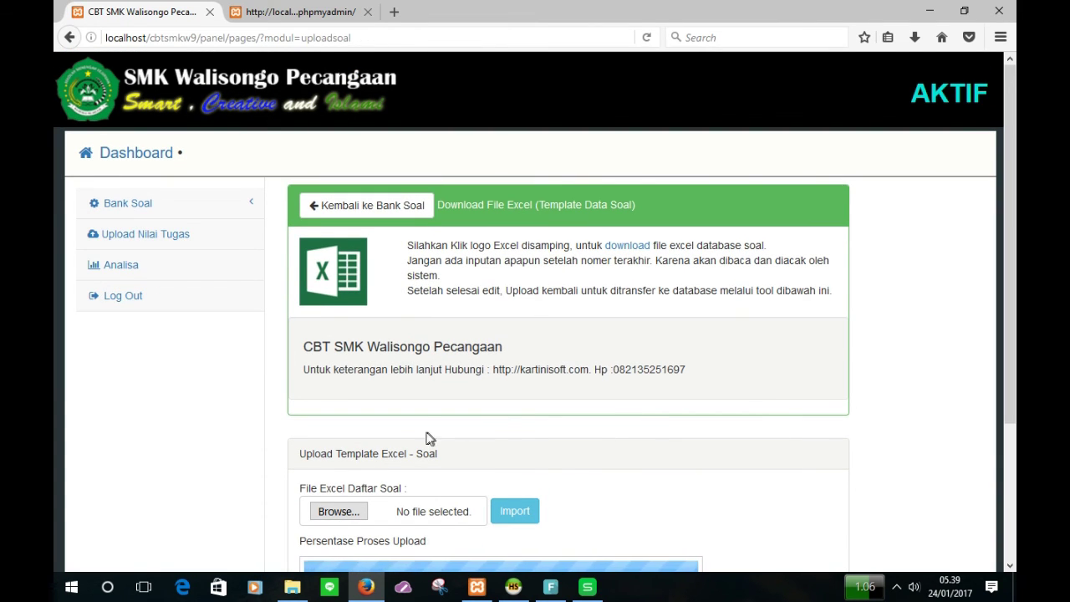
Step: Return to Bank Soal > Bank Soal and edit Keamanan's 31 questions
scroll(432, 437, "down", 5)
scroll(477, 453, "up", 3)
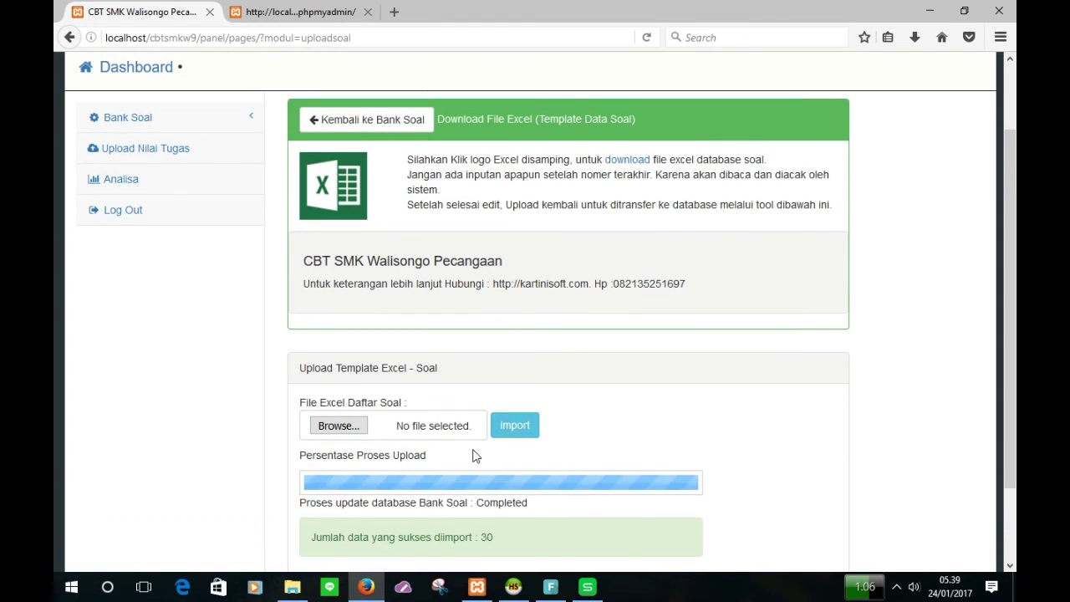
scroll(501, 455, "down", 3)
scroll(489, 428, "up", 5)
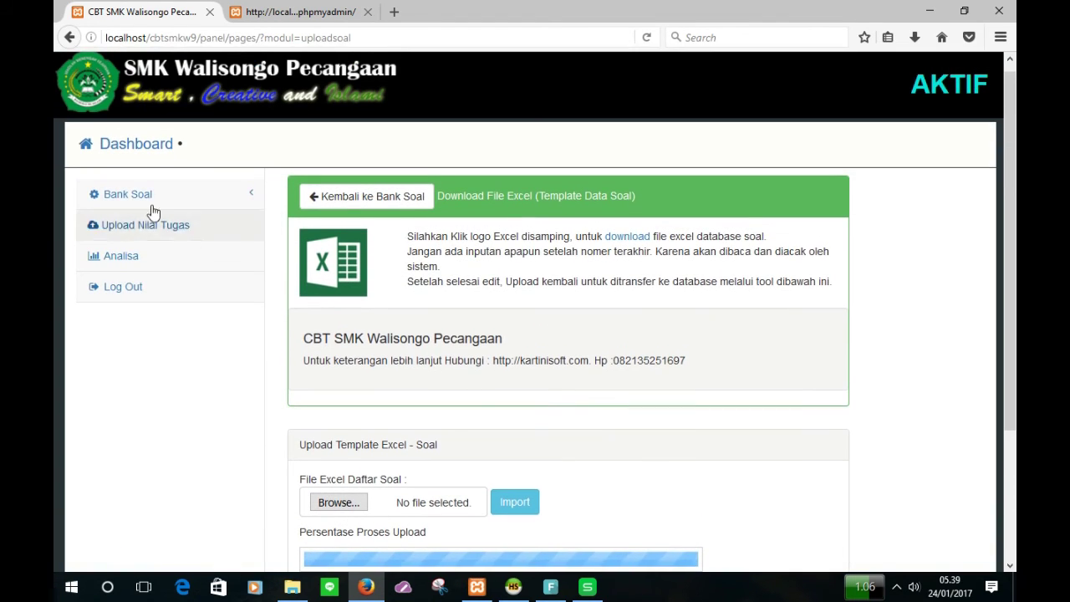
left_click(152, 200)
left_click(179, 232)
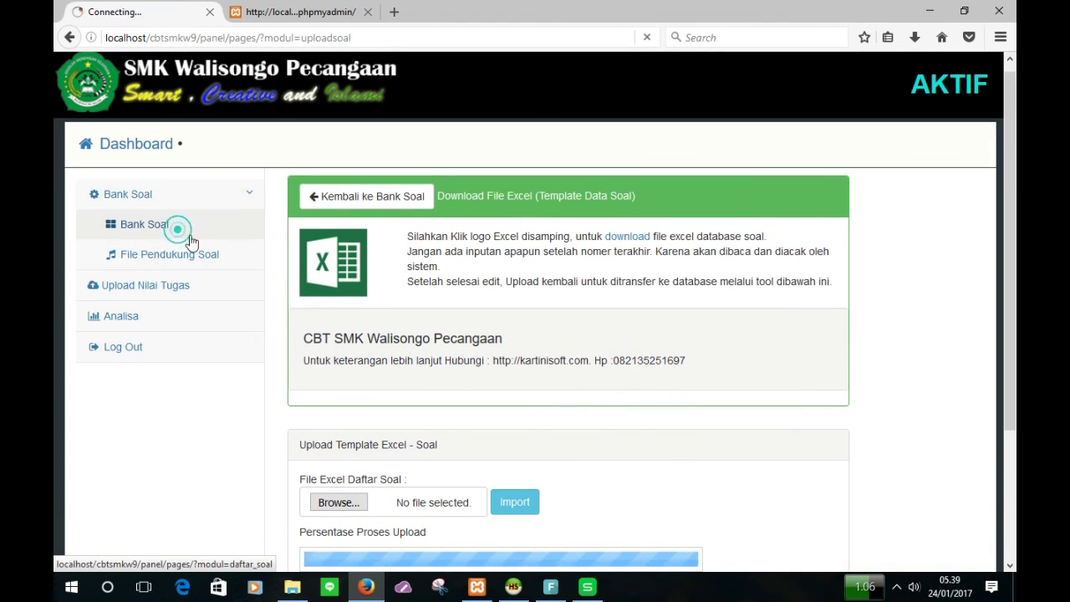
scroll(637, 430, "down", 1)
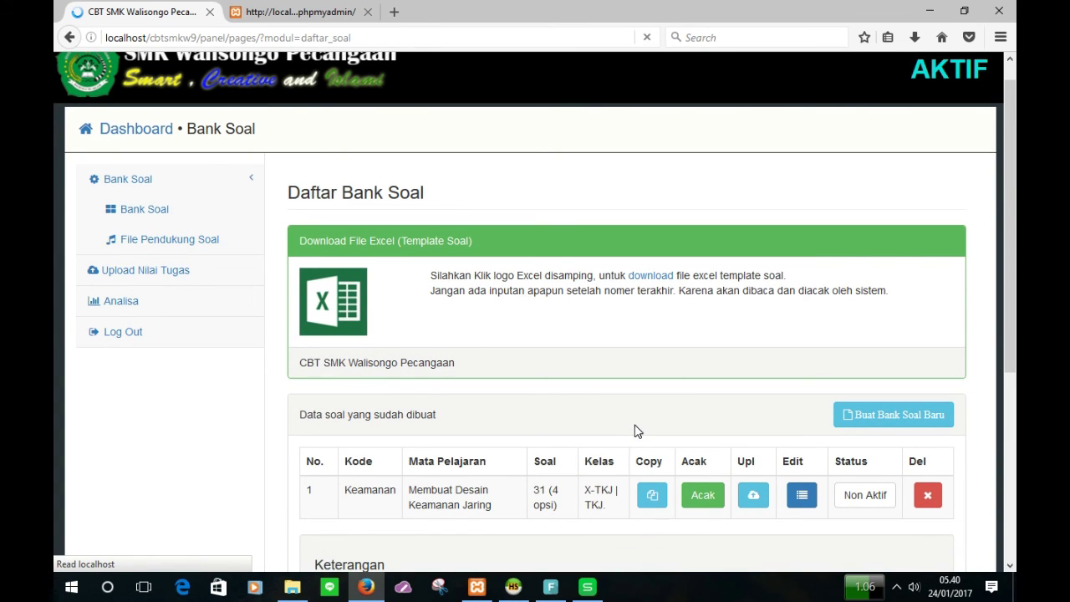
scroll(511, 487, "down", 4)
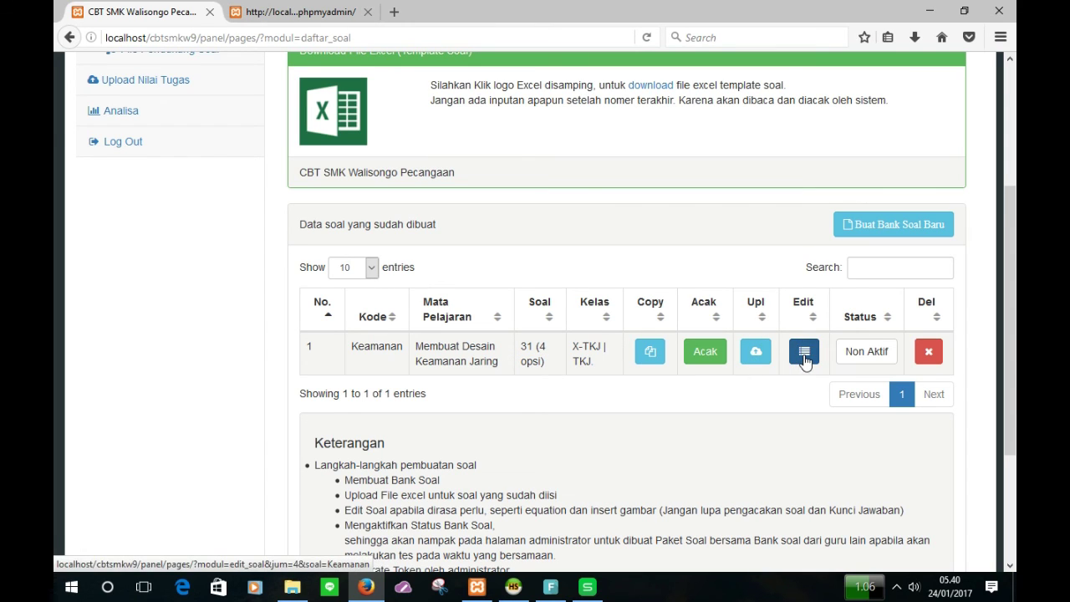
left_click(804, 355)
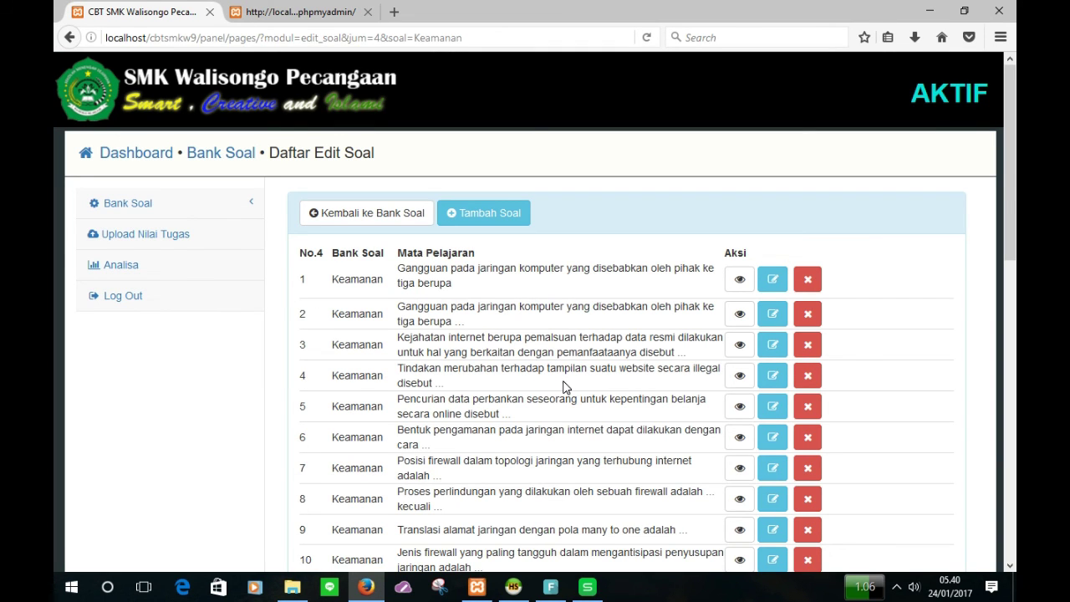
Step: Delete duplicate question 2, then return to Daftar Bank Soal showing 30 Keamanan questions
left_click(809, 320)
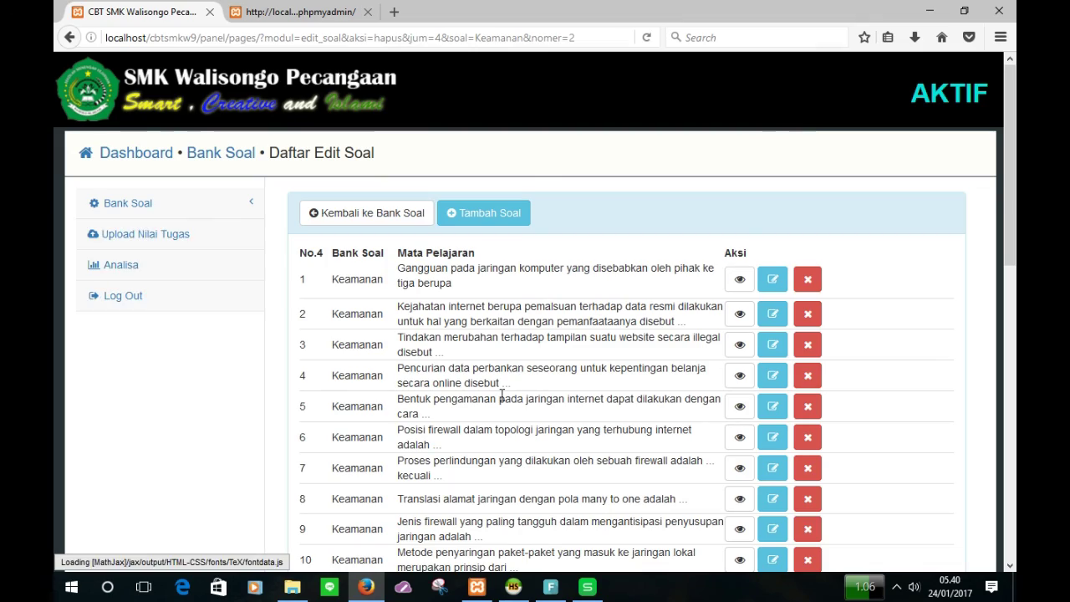
scroll(502, 393, "down", 10)
scroll(501, 394, "up", 10)
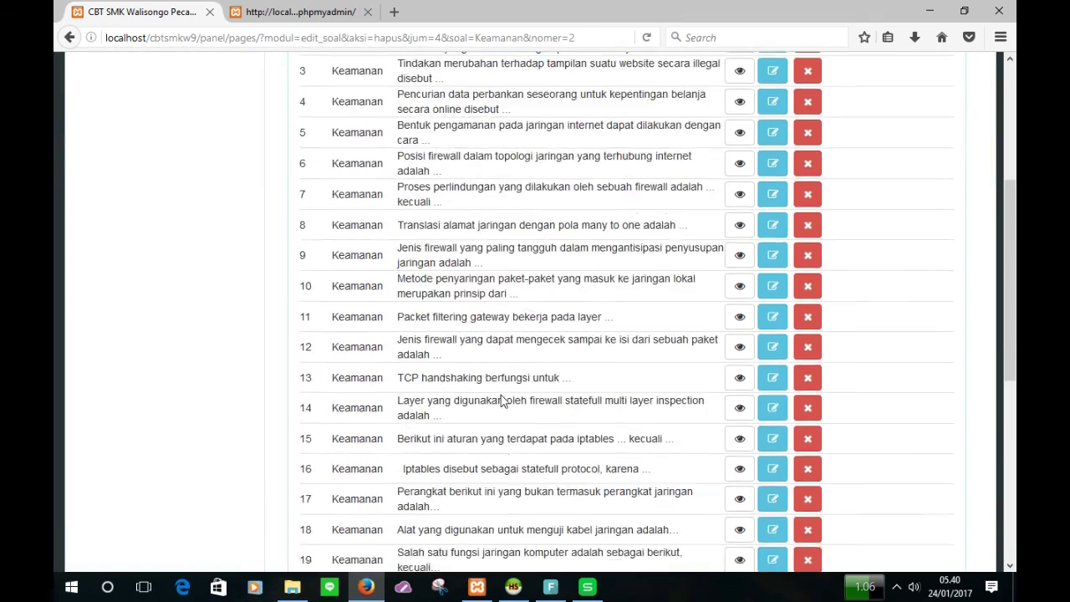
left_click(163, 206)
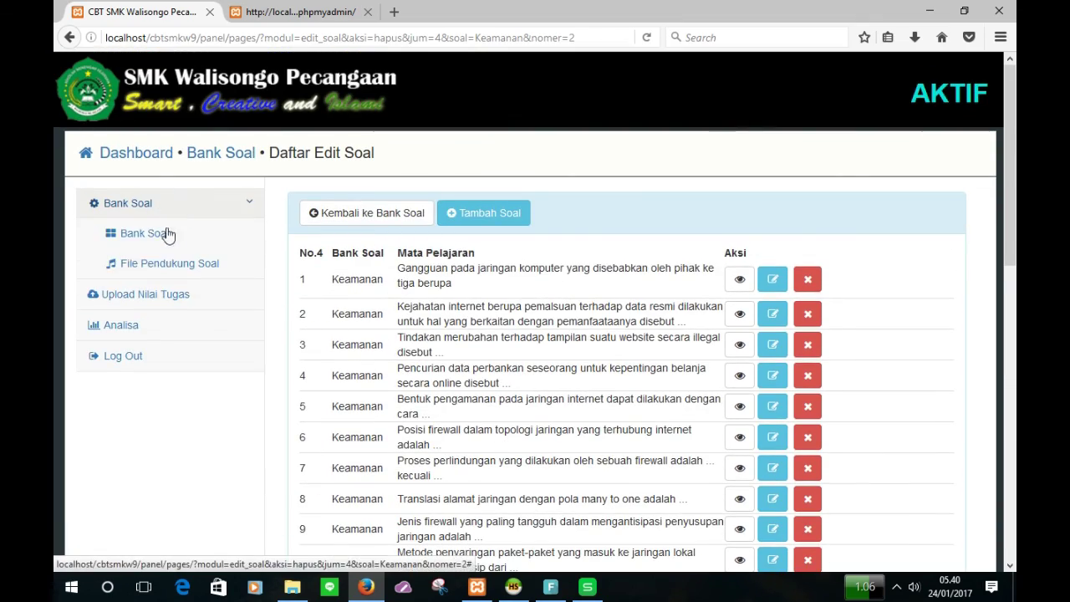
left_click(153, 241)
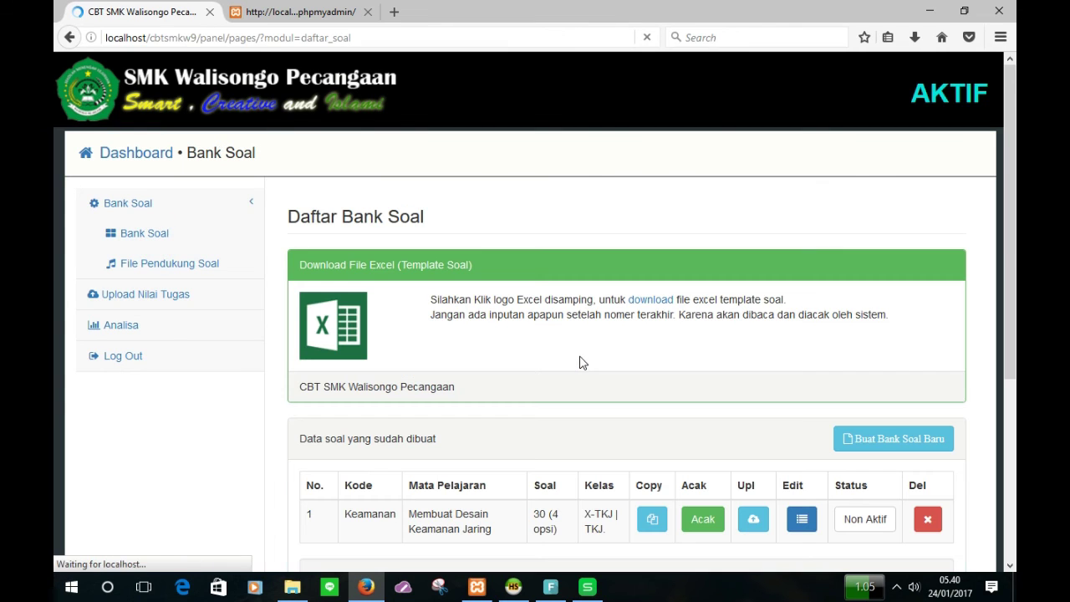
scroll(592, 372, "down", 3)
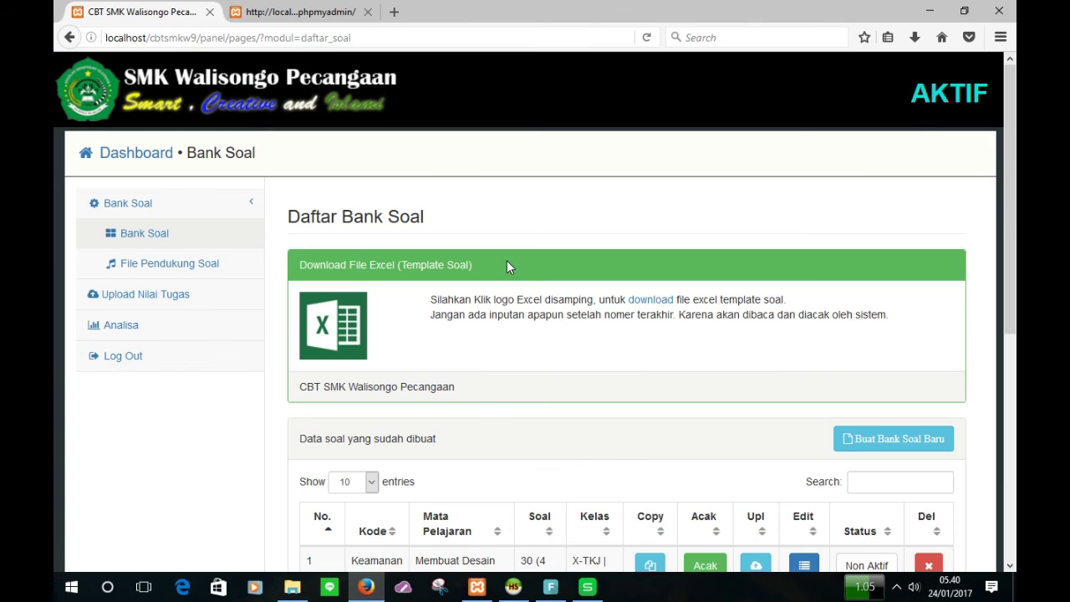
scroll(506, 284, "down", 2)
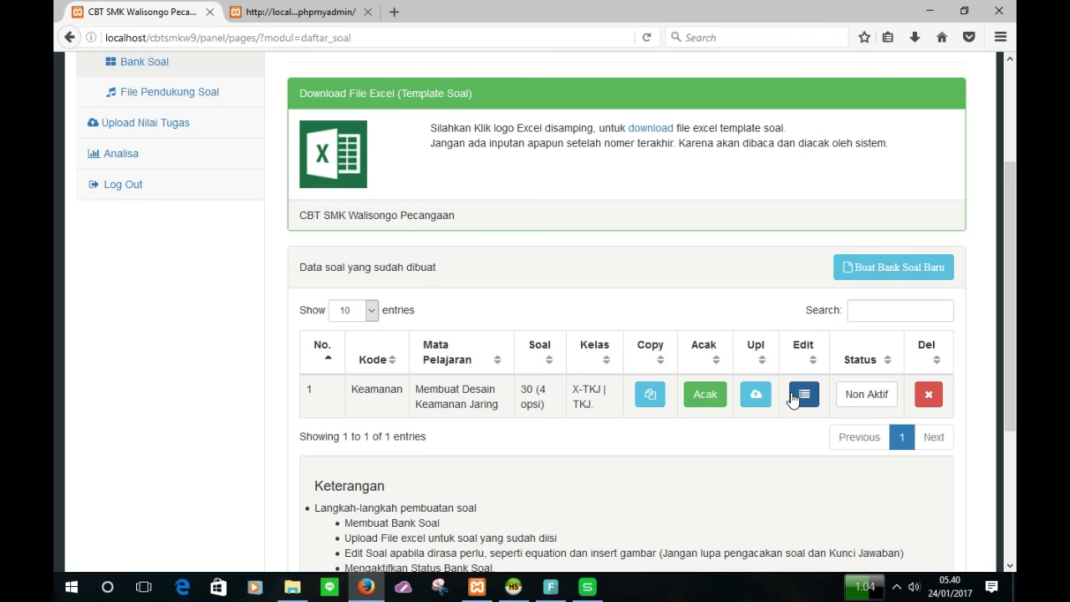
Step: Switch the Keamanan bank's status from Non Aktif to Aktif
left_click(861, 404)
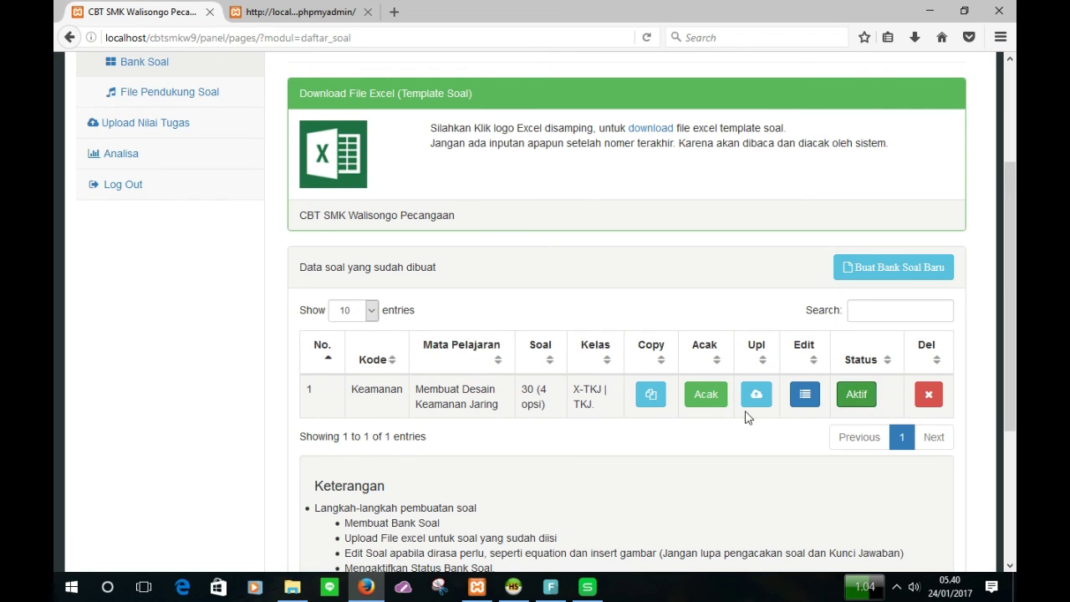
scroll(541, 459, "up", 4)
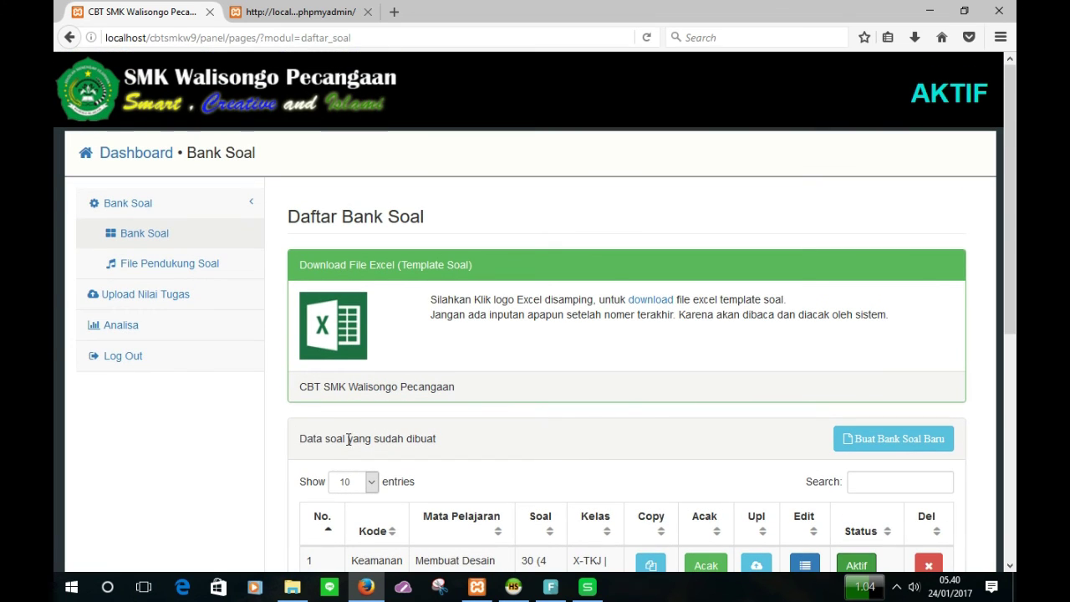
scroll(412, 384, "down", 3)
scroll(412, 384, "up", 3)
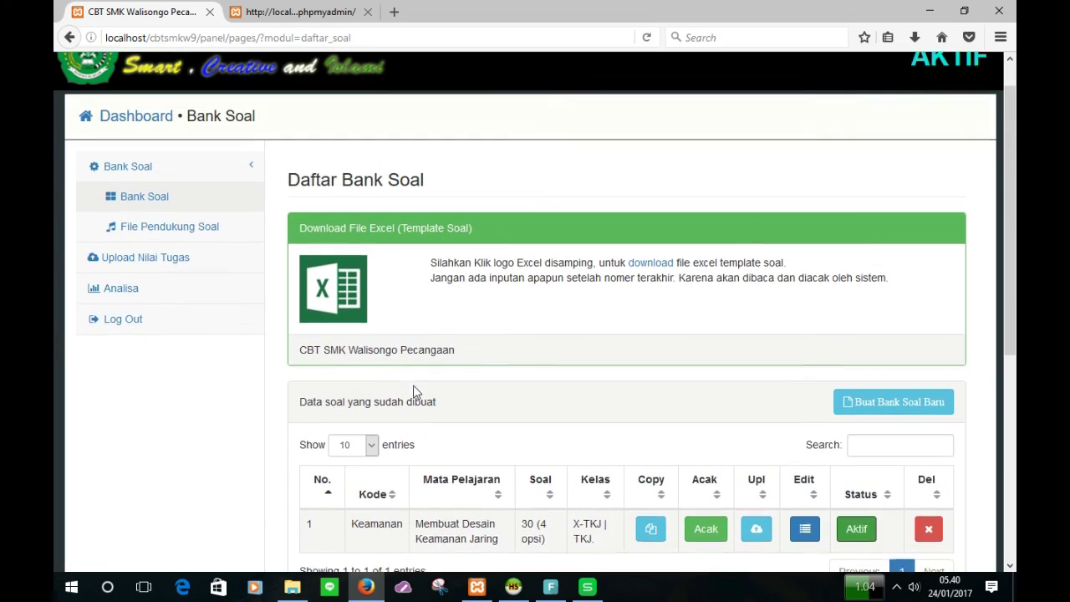
scroll(414, 385, "down", 2)
scroll(415, 386, "down", 1)
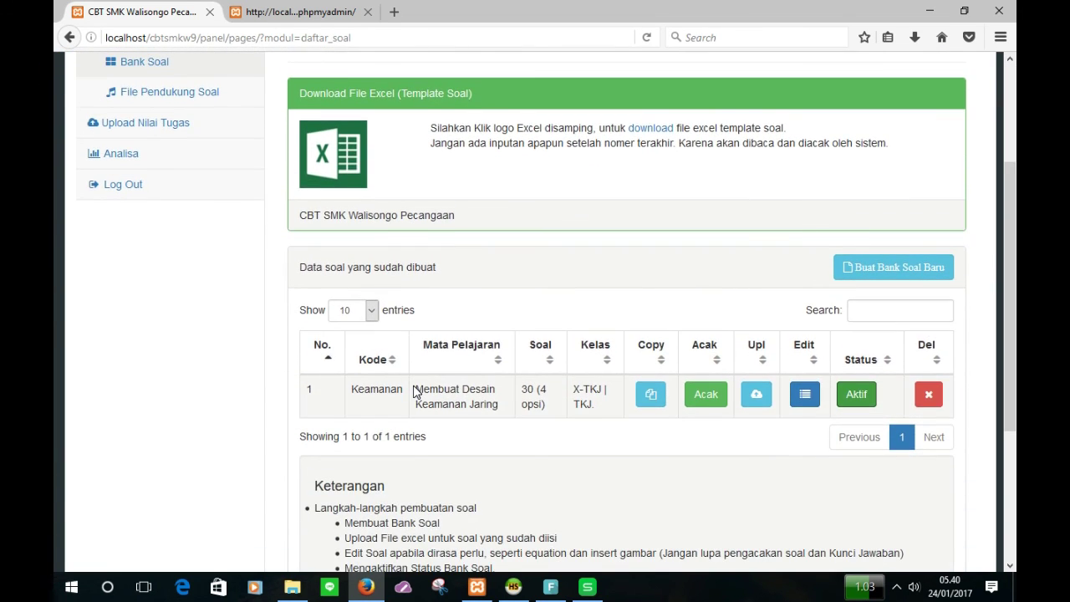
scroll(415, 391, "down", 2)
scroll(415, 391, "up", 2)
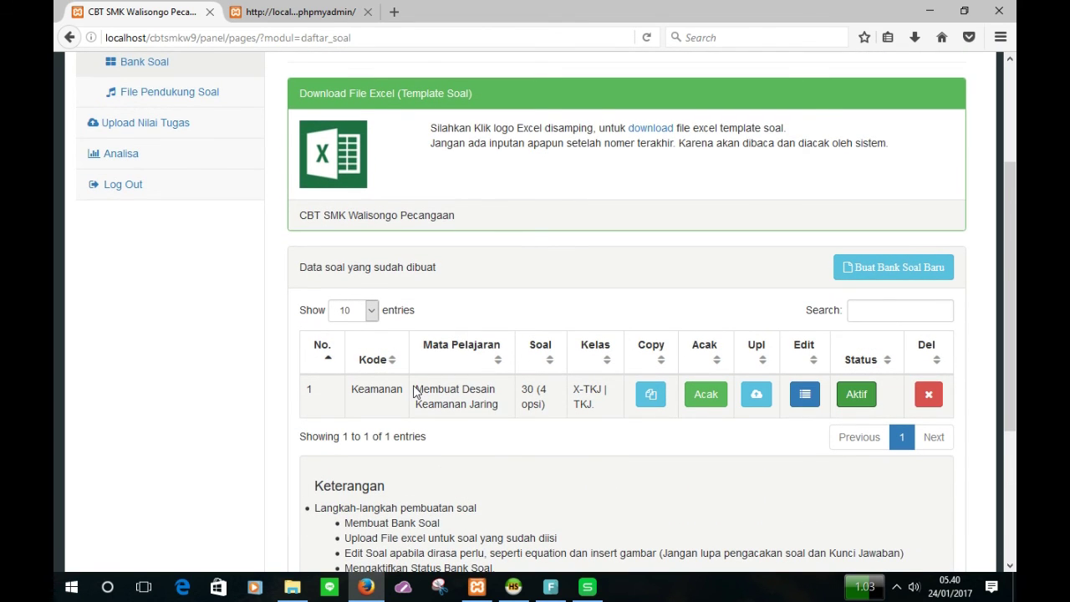